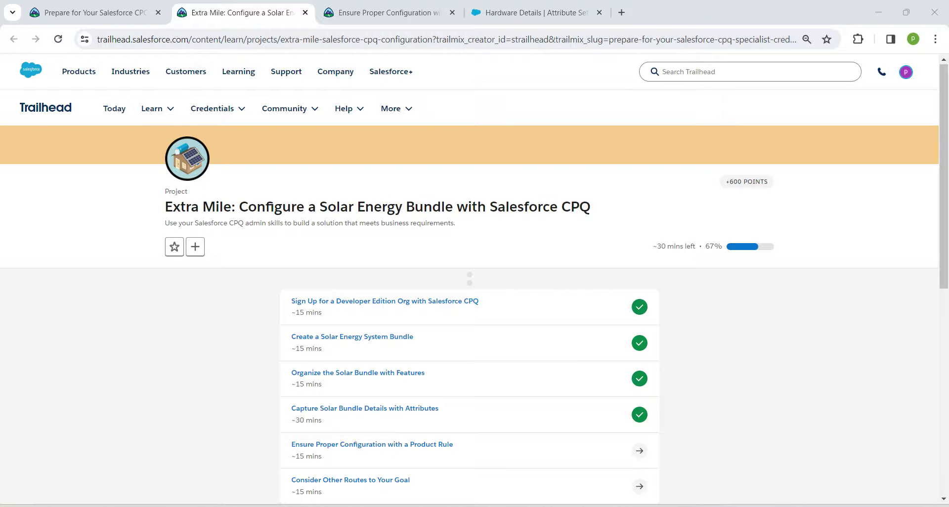
Step: Switch to the Salesforce CPQ org and start a new summary variable
left_click_drag(291, 297, 454, 445)
left_click(383, 12)
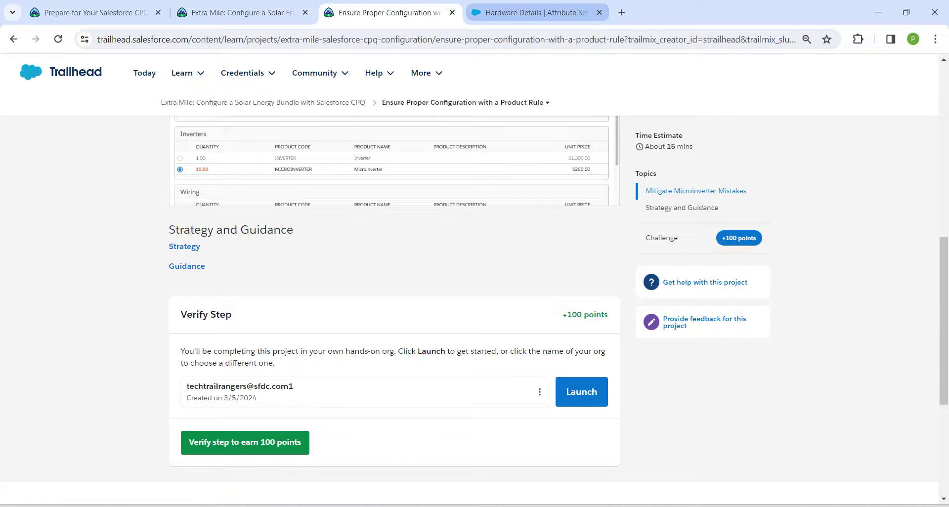
left_click(534, 12)
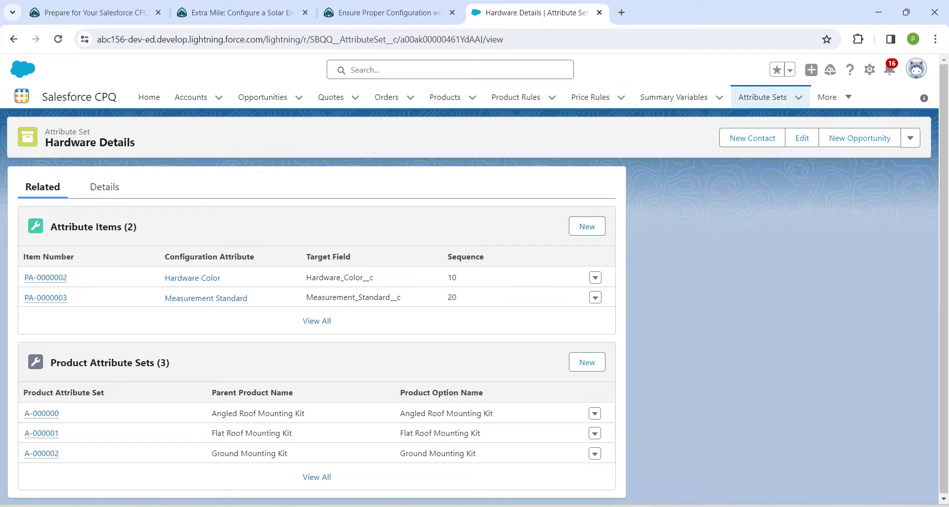
left_click(22, 95)
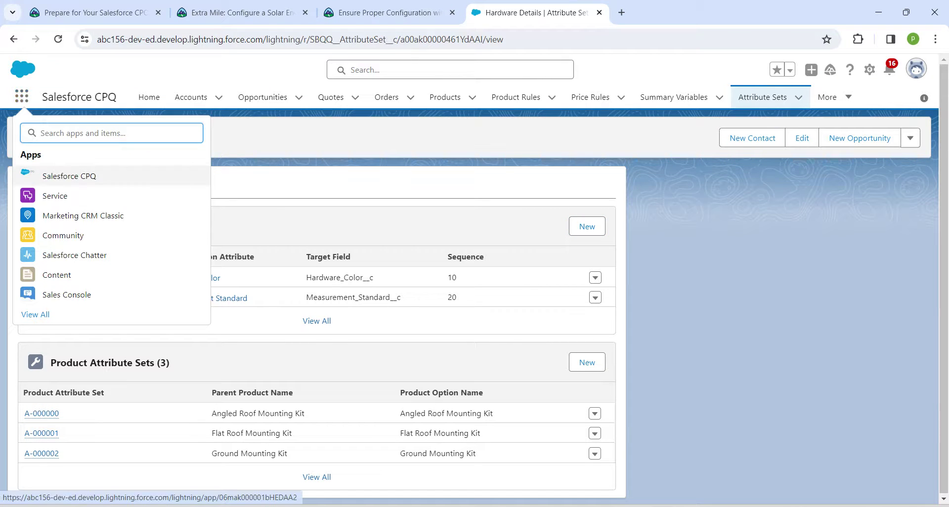
key("Escape")
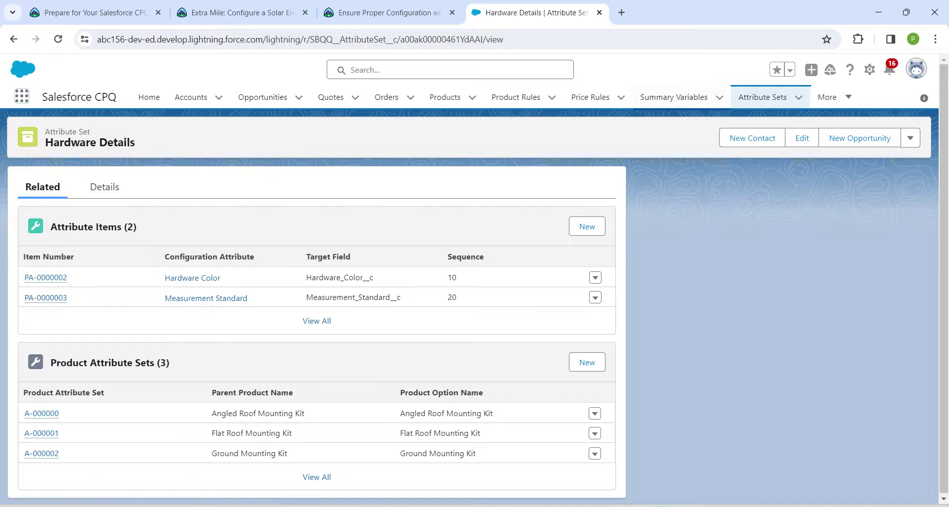
left_click(674, 97)
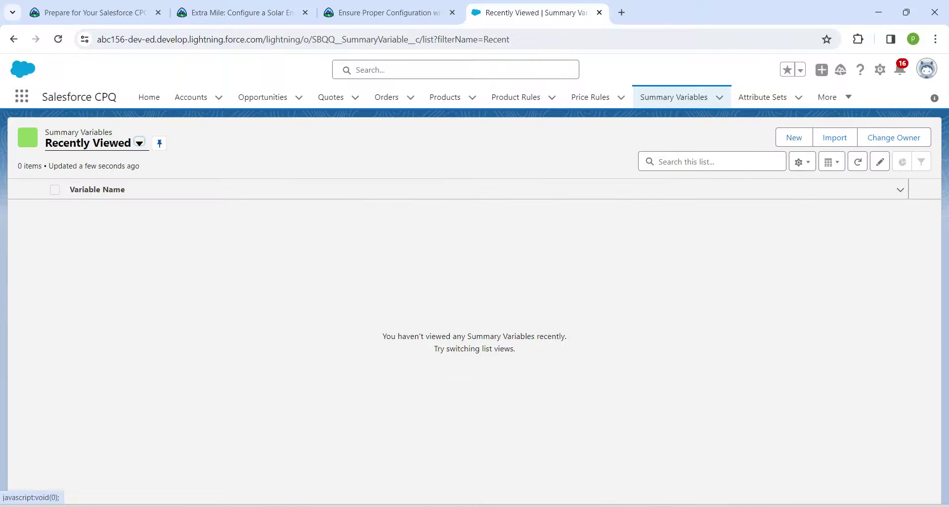
left_click(794, 137)
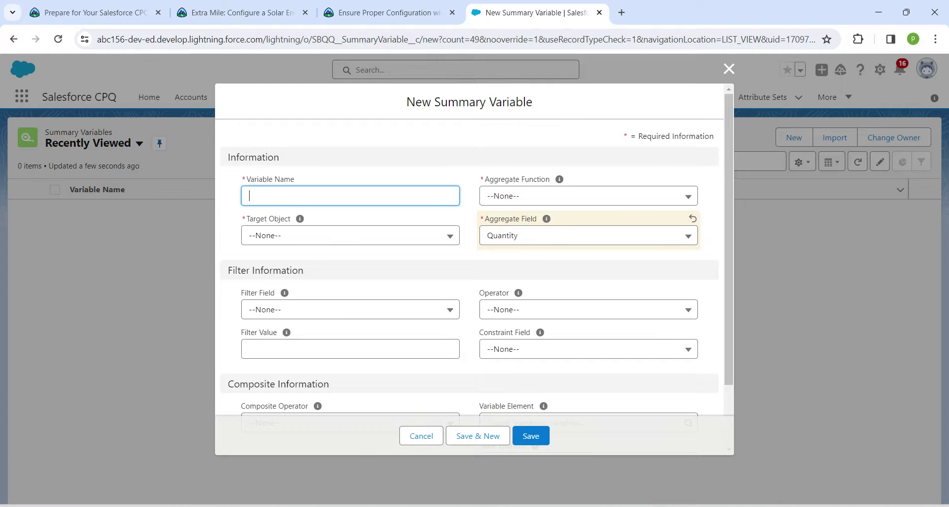
Step: Set the new summary variable's aggregate function to Sum and its target object to Product Option
left_click(588, 196)
left_click(588, 264)
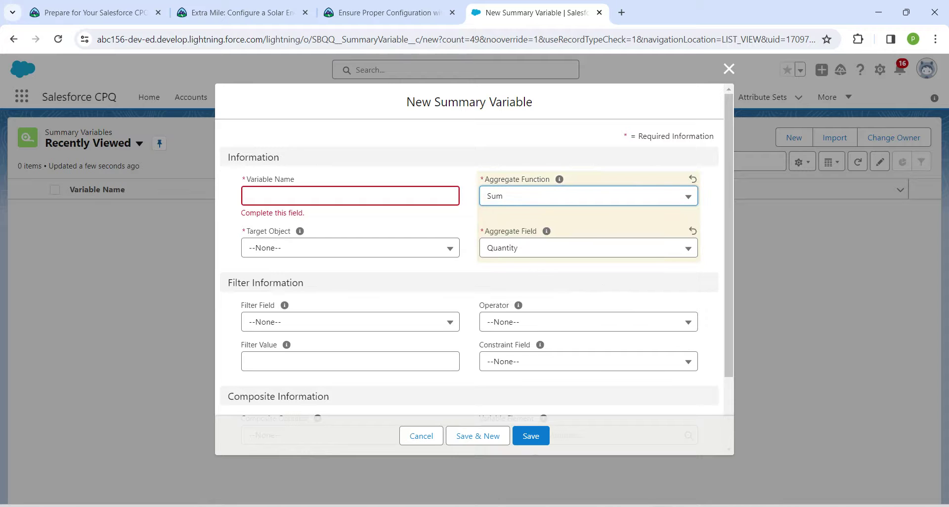
left_click(350, 248)
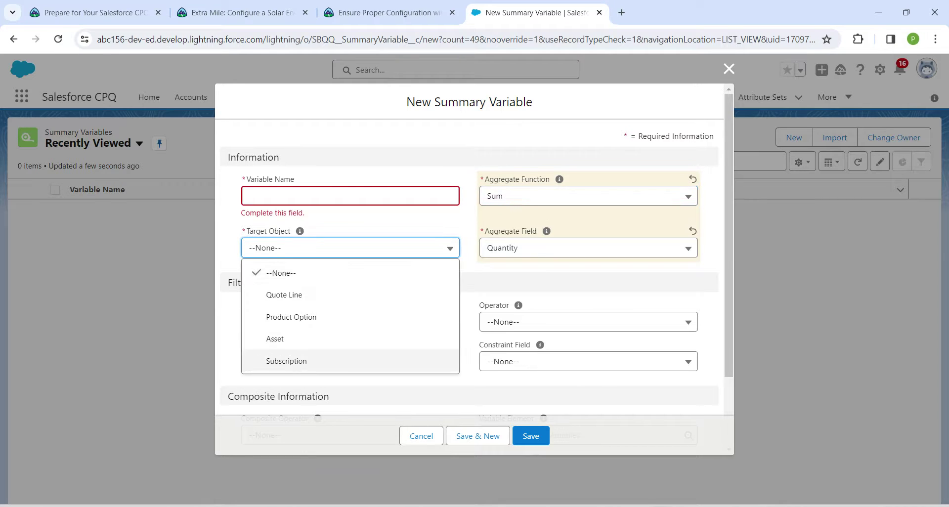
key("Return")
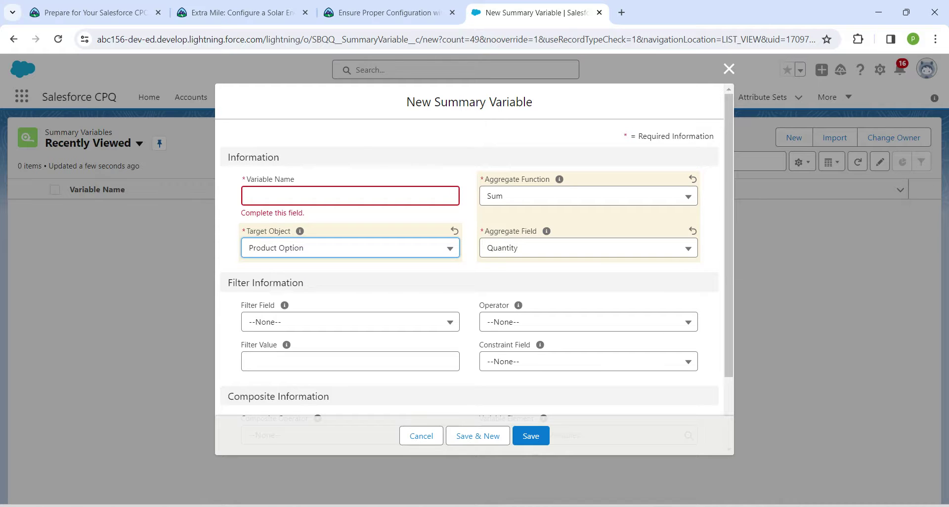
Step: Set the summary variable's filter field to ProductCode and its operator to equals
left_click(350, 322)
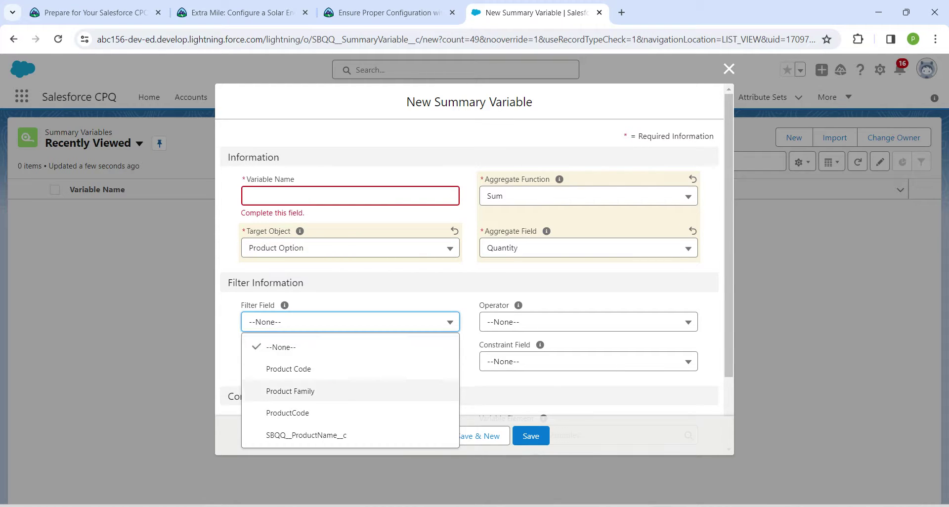
key("Down")
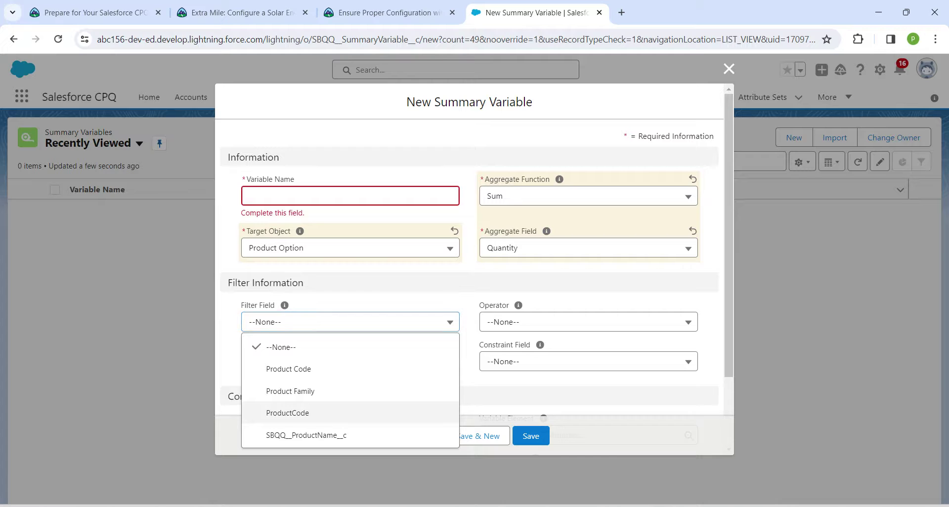
key("Return")
key("Tab")
key("Tab")
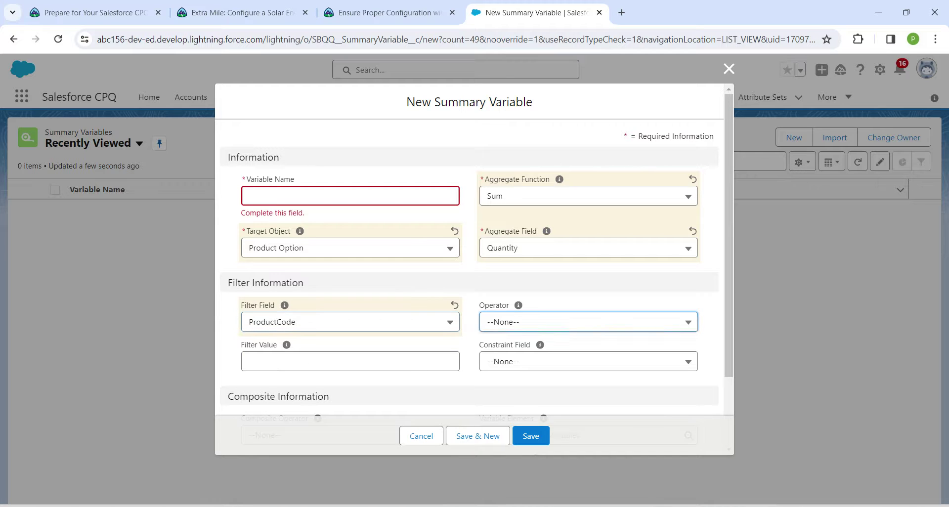
key("Down")
key("Down")
key("Return")
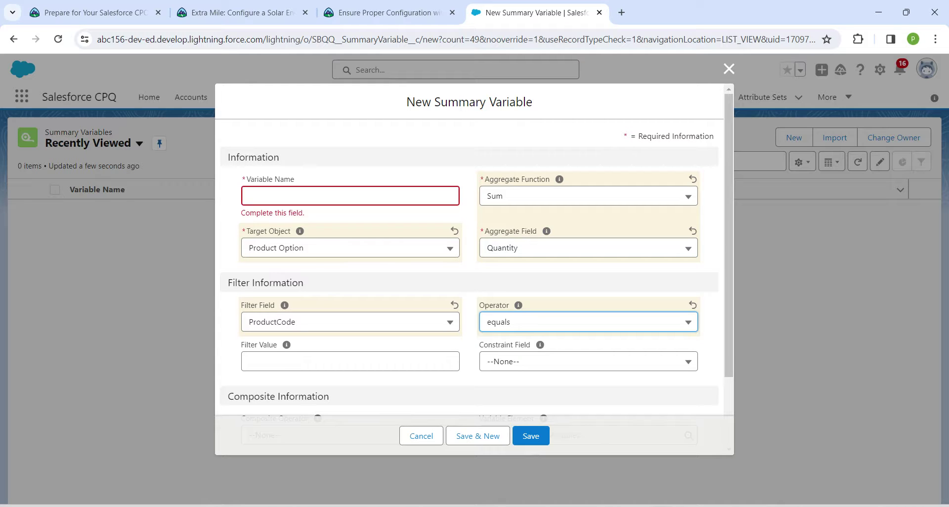
Step: Name the summary variable Solar Panel Sum
left_click(350, 196)
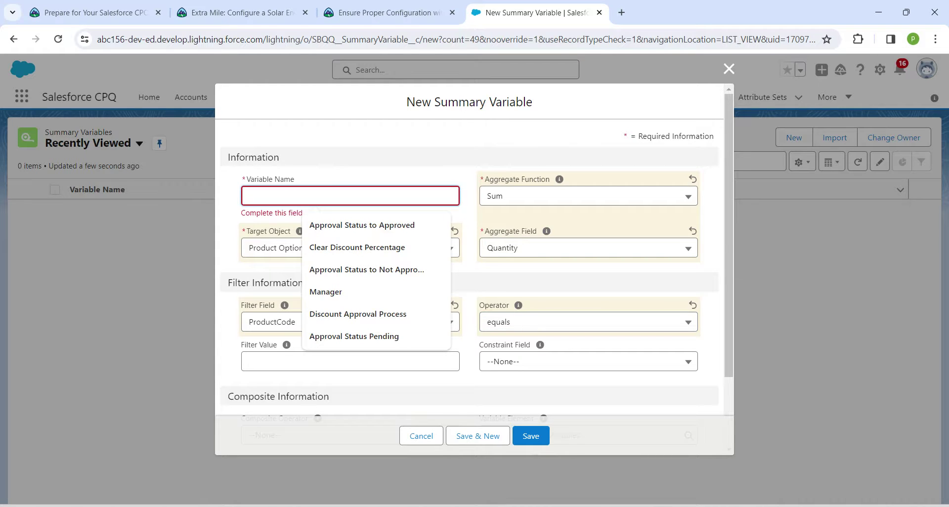
type("Solar")
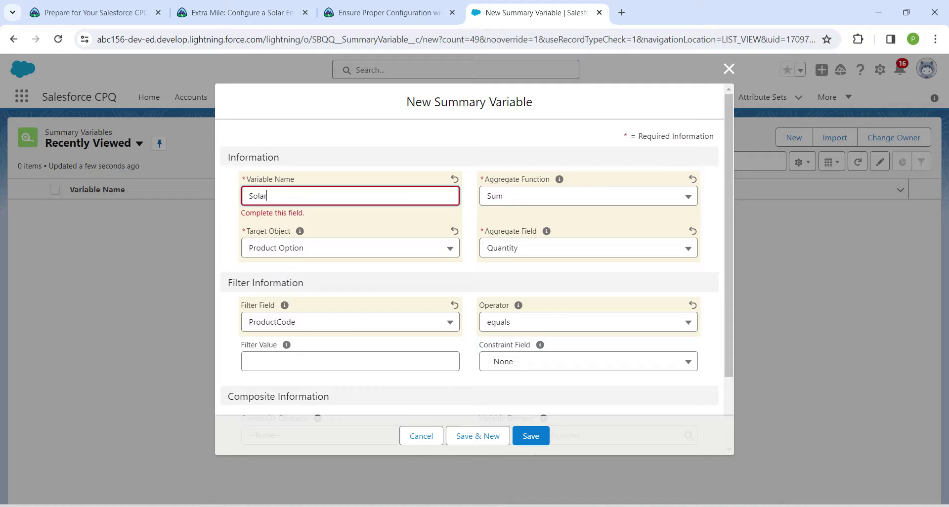
type(" Panel Sum")
key("Tab")
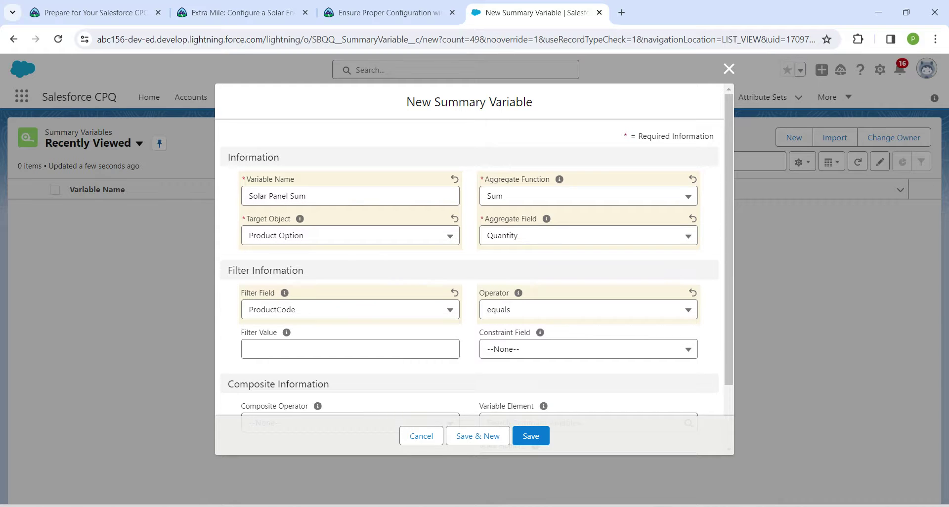
Step: Enter SOLARPANEL400W as the filter value and save the Solar Panel Sum variable
left_click(249, 349)
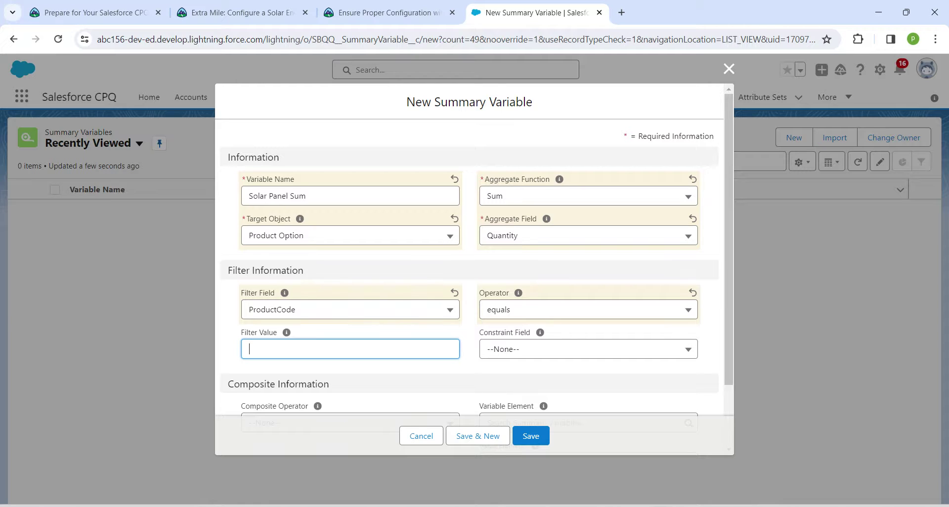
type("SOLAR")
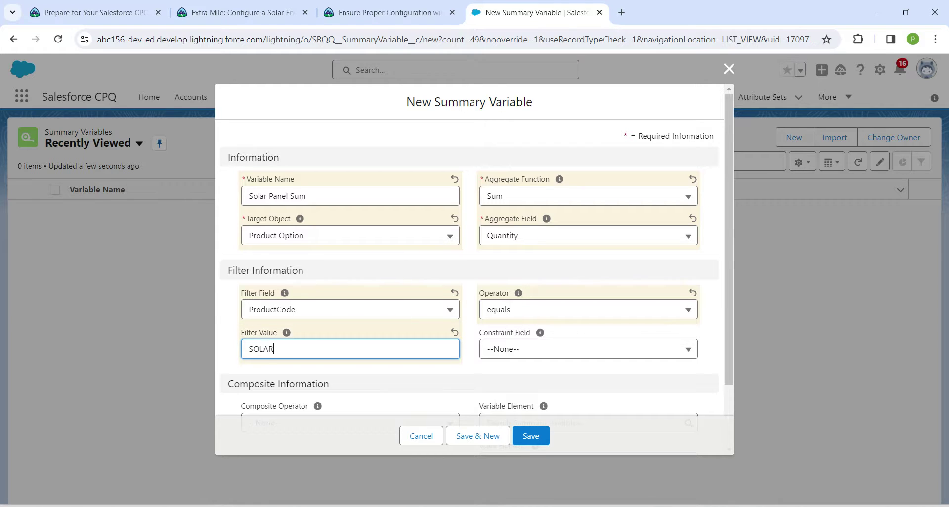
type("PANEL400W")
key("Tab")
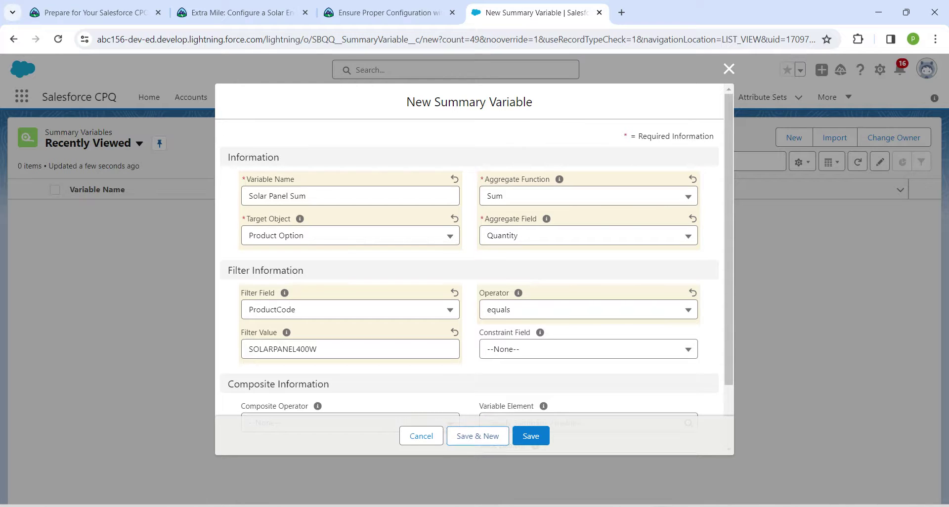
left_click(531, 436)
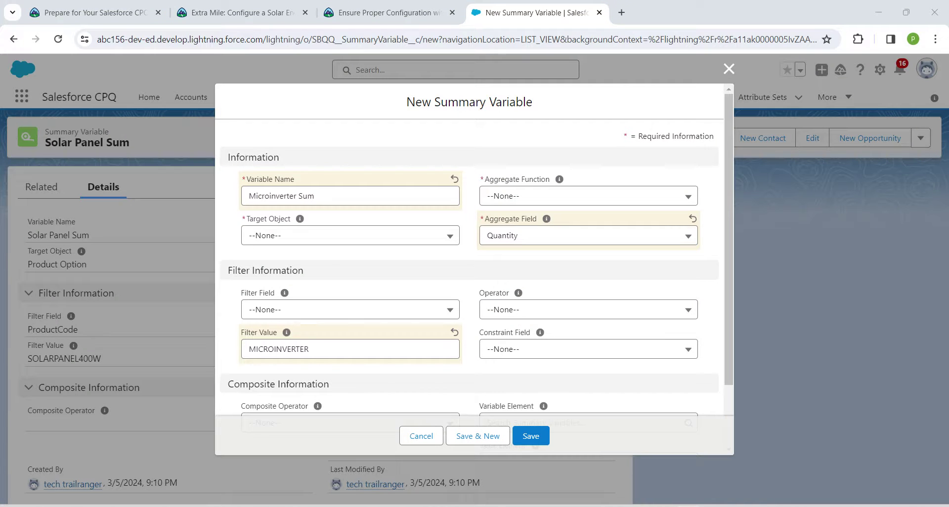
Step: For the new Microinverter Sum variable with filter value MICROINVERTER, choose target object Product Option and aggregate function Sum
triple_click(281, 196)
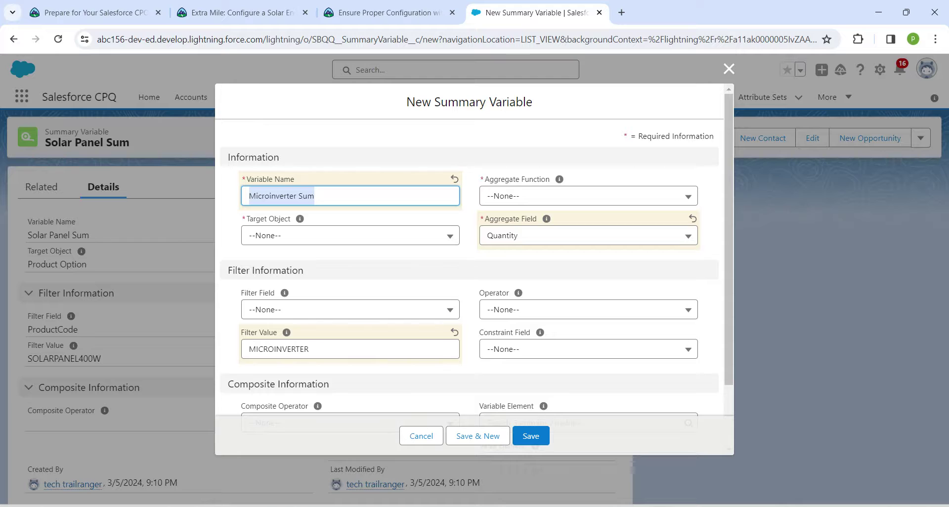
double_click(278, 349)
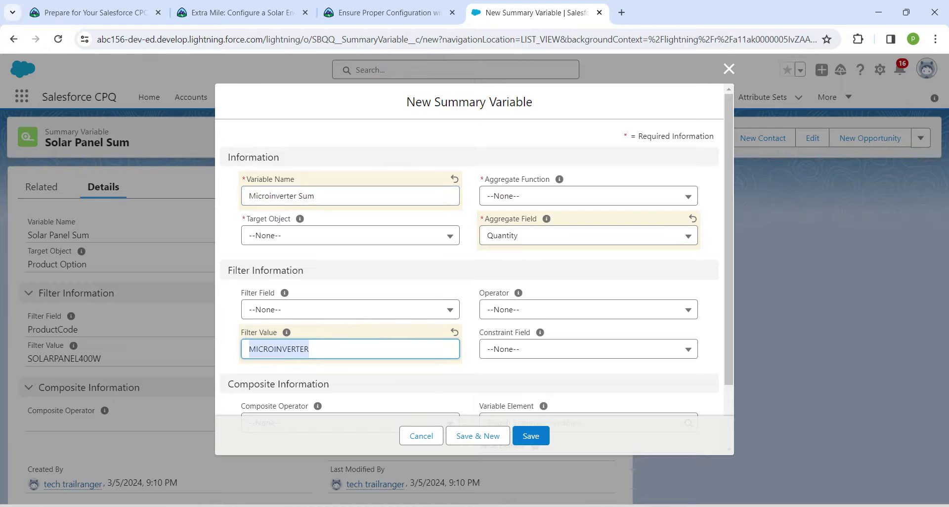
left_click(350, 235)
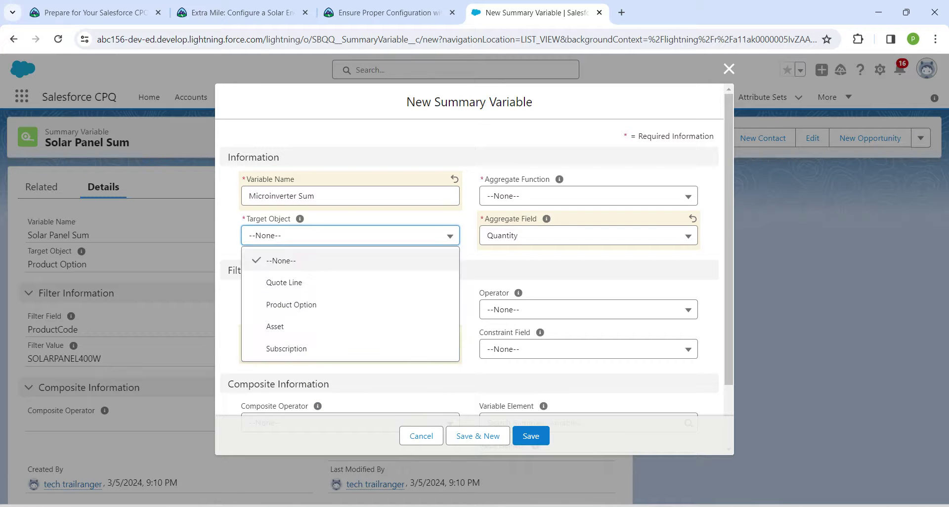
left_click(291, 305)
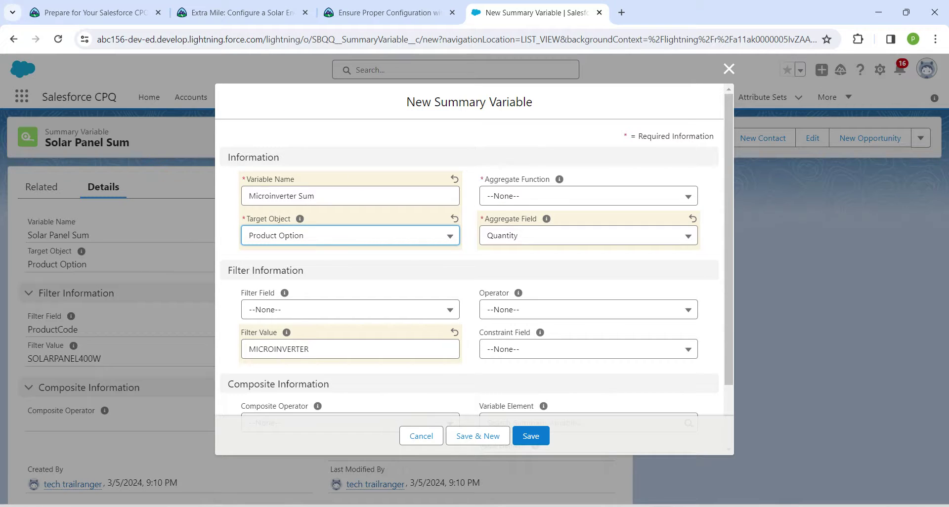
left_click(588, 196)
key("Return")
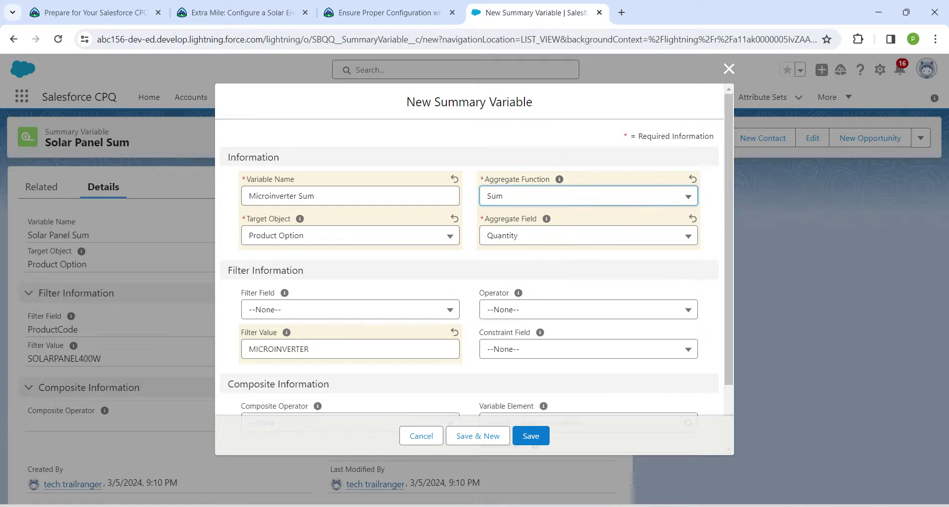
Step: Set the Microinverter Sum variable's operator to equals and filter field to ProductCode, and save it
left_click(588, 309)
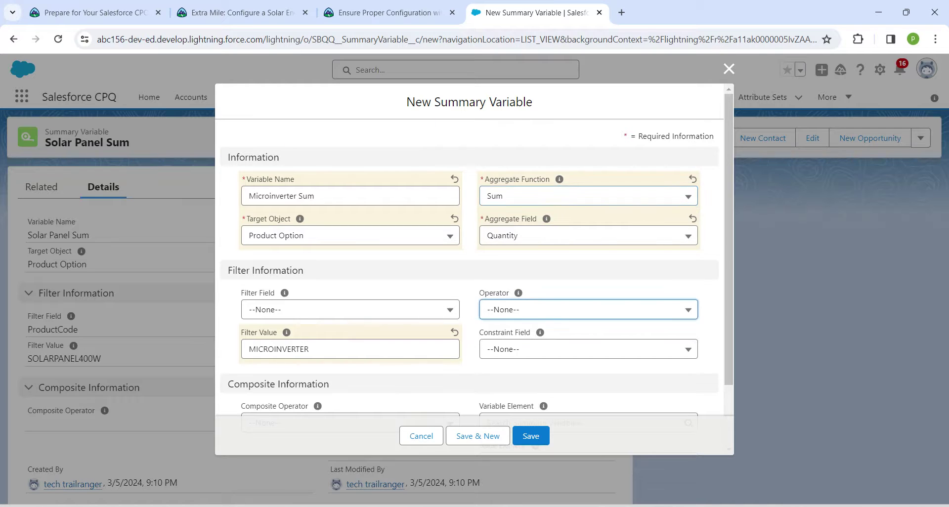
key("Down")
key("Return")
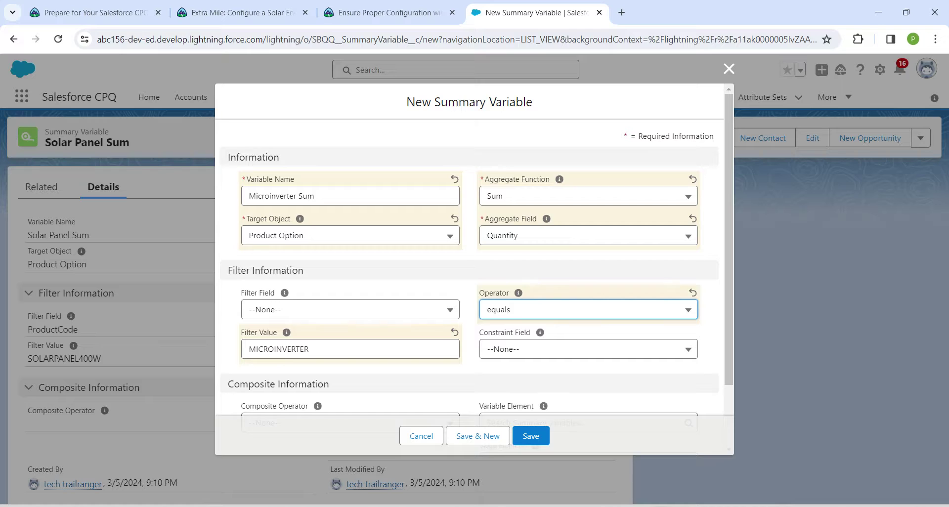
key("Tab")
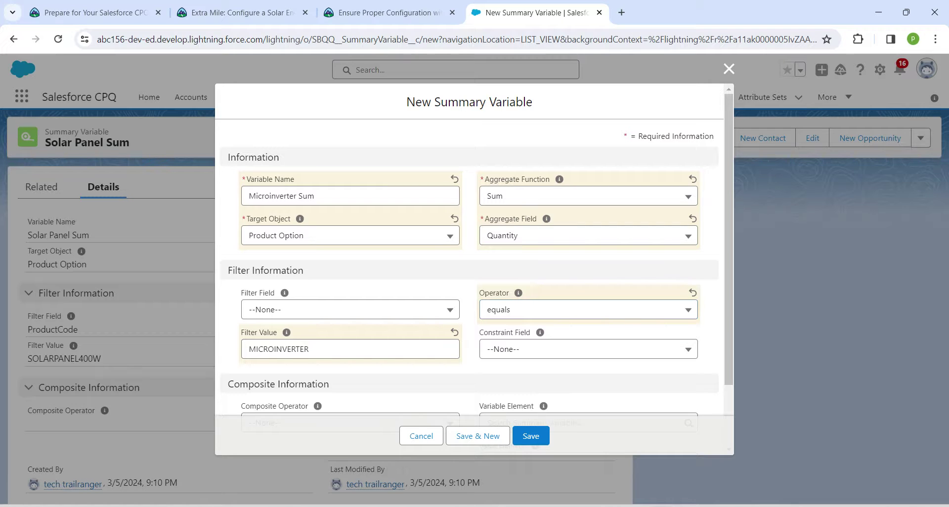
left_click(350, 310)
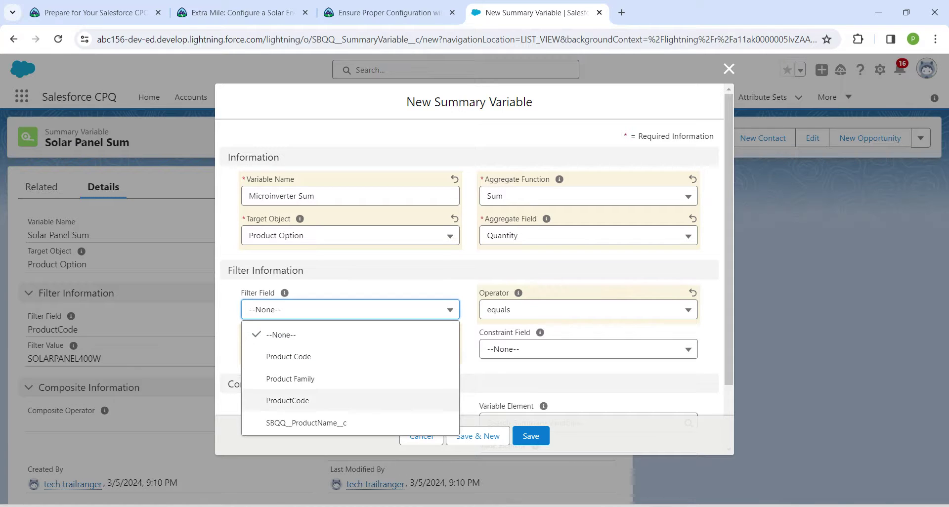
left_click(349, 400)
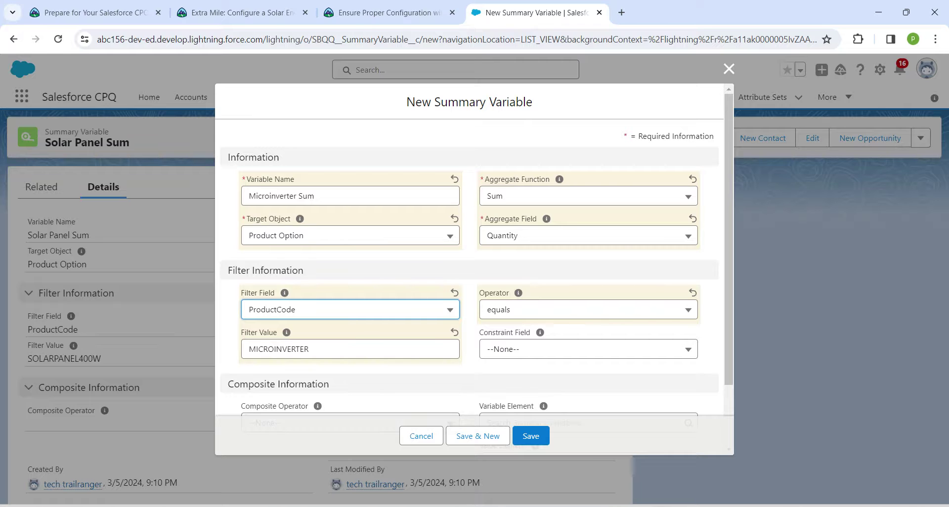
left_click(530, 436)
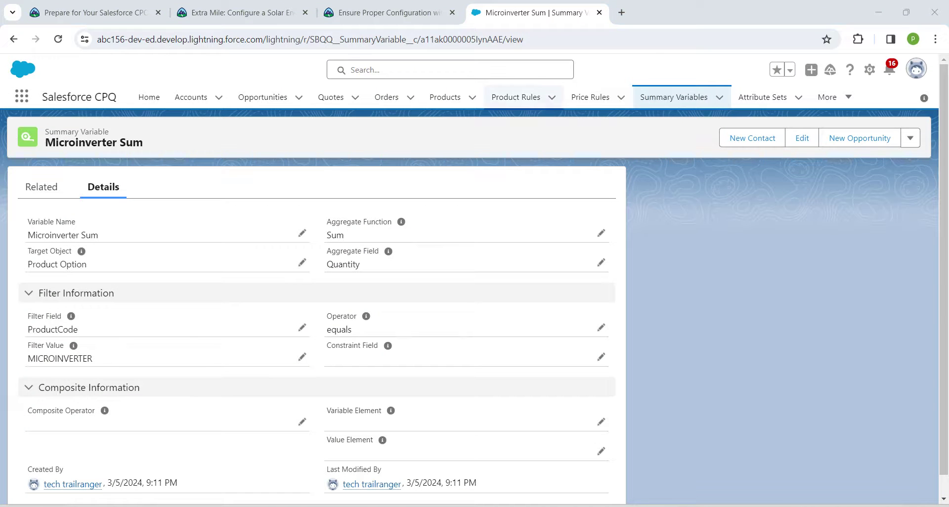
Step: Open the product rules list and copy the rule name Enforce Microinverter Quantity from the Trailhead project page
left_click(516, 97)
left_click(383, 13)
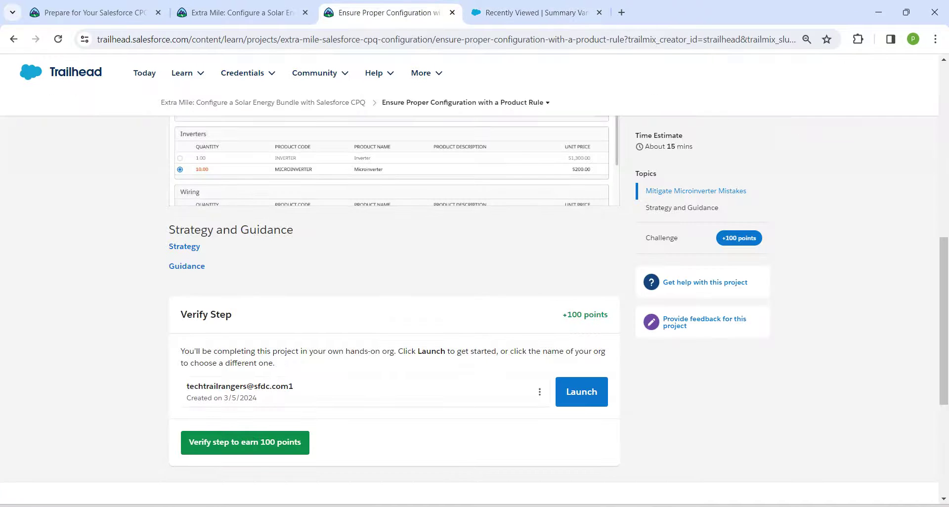
scroll(394, 297, "up", 7)
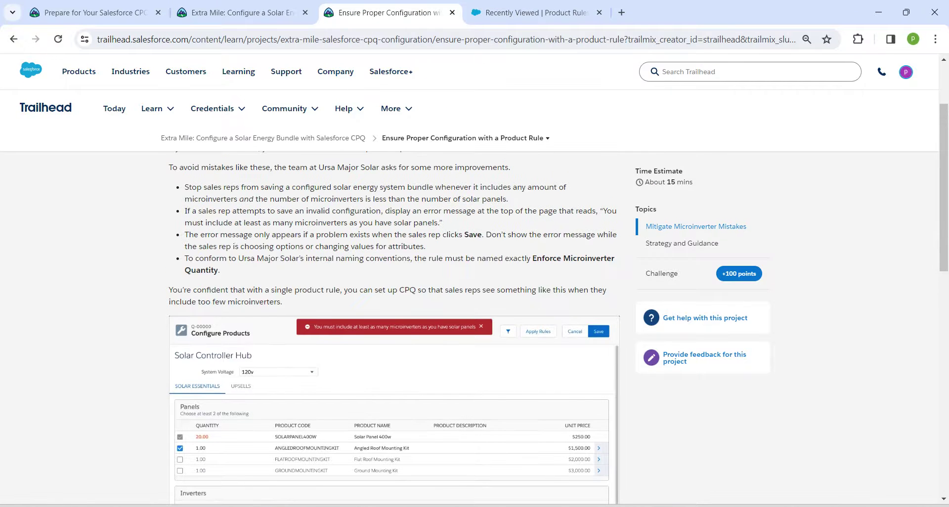
left_click_drag(533, 258, 219, 270)
key("ctrl+c")
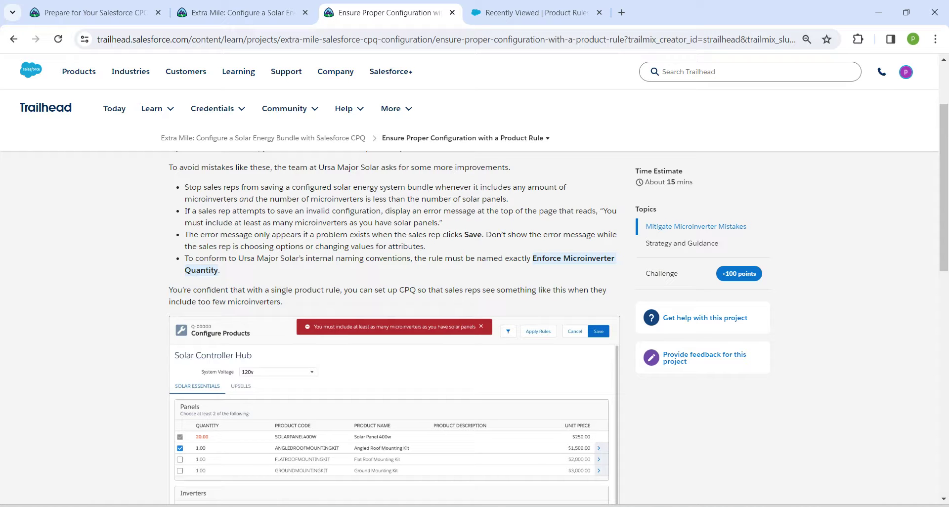
key("ctrl+Tab")
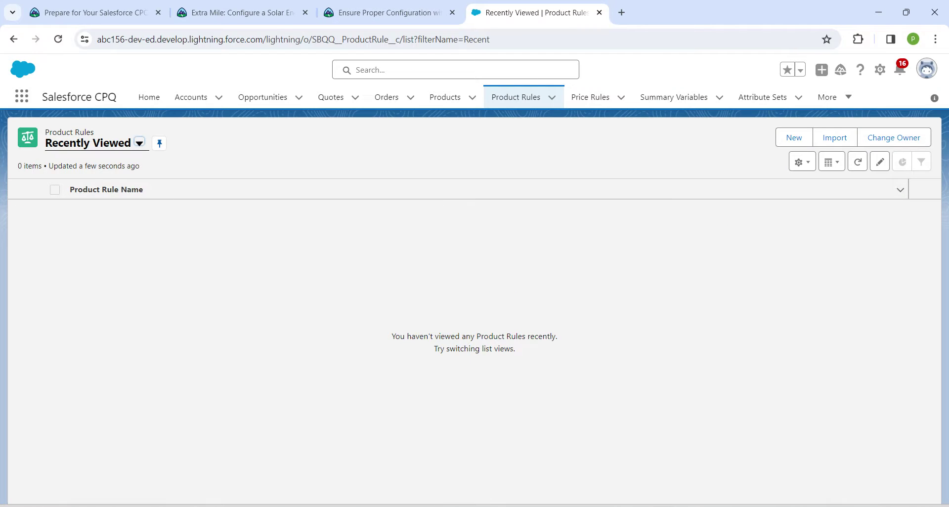
Step: Start a new product rule named Enforce Microinverter Quantity, make it active and set its type to Validation
left_click(794, 137)
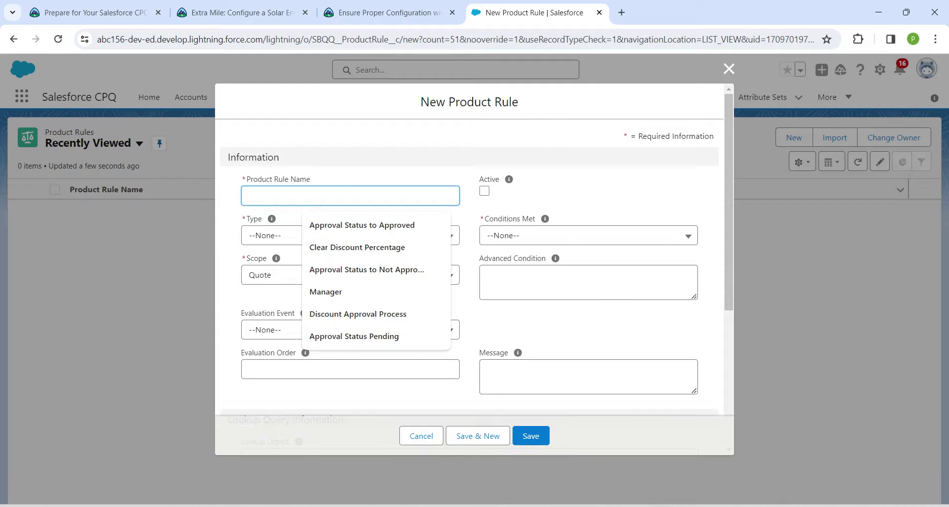
key("ctrl+v")
key("Tab")
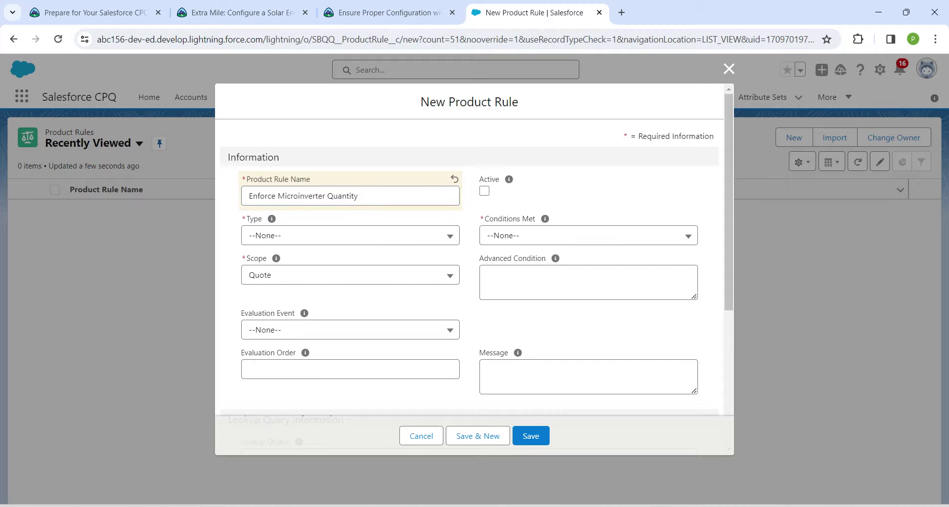
left_click(484, 191)
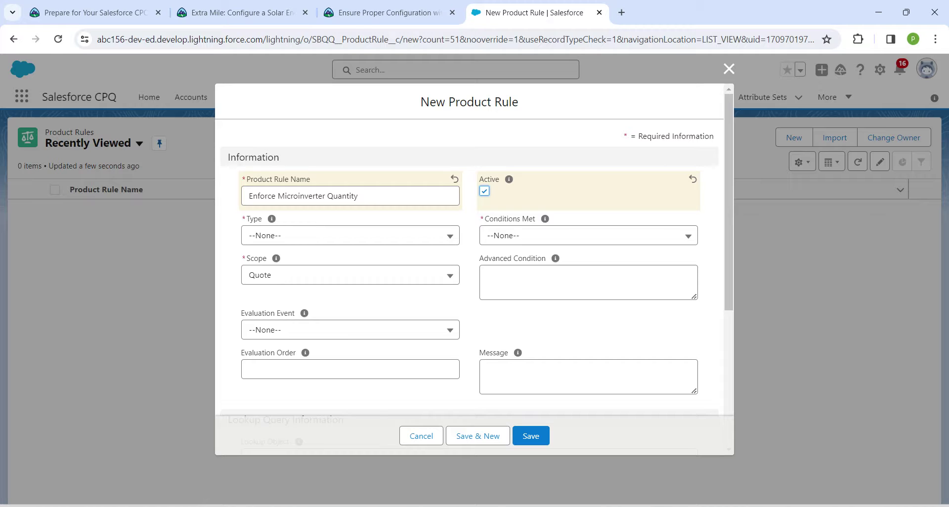
left_click(350, 236)
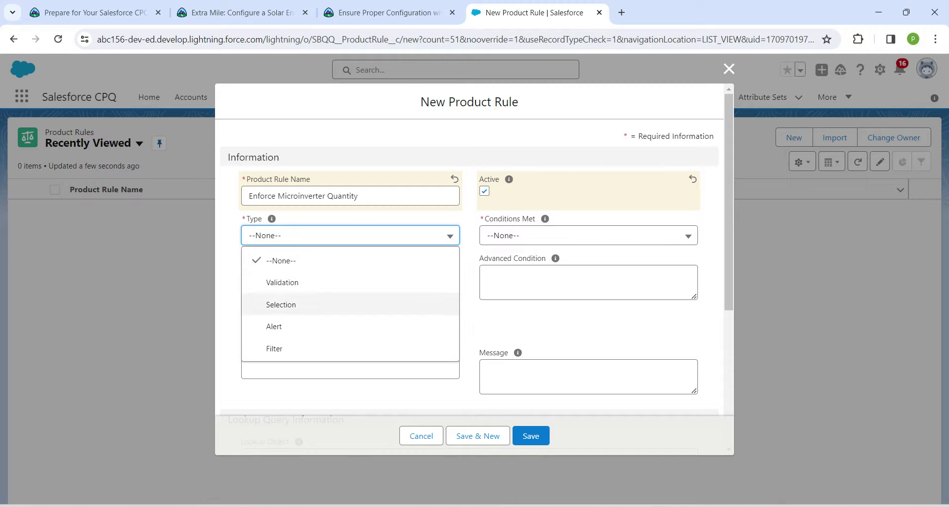
left_click(297, 282)
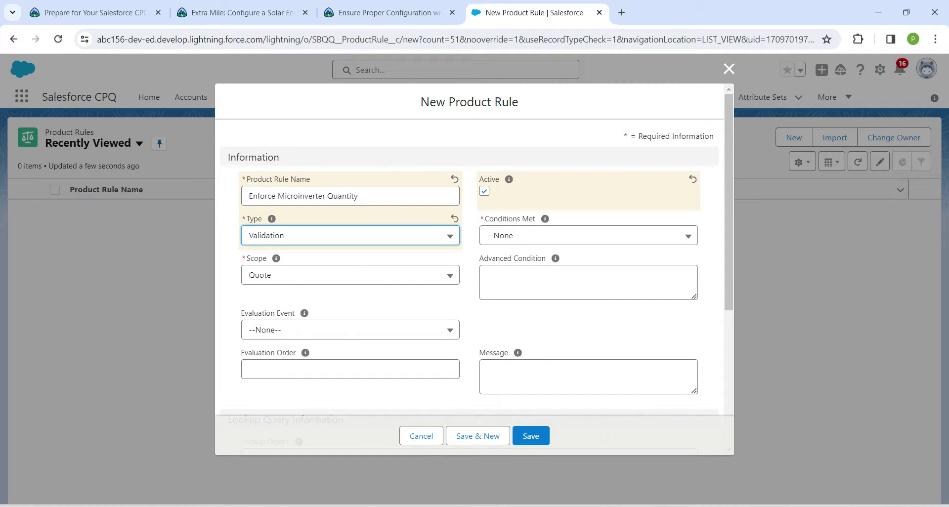
Step: Set the product rule's scope to Product, evaluation event to Save and conditions met to All
left_click(350, 275)
left_click(279, 344)
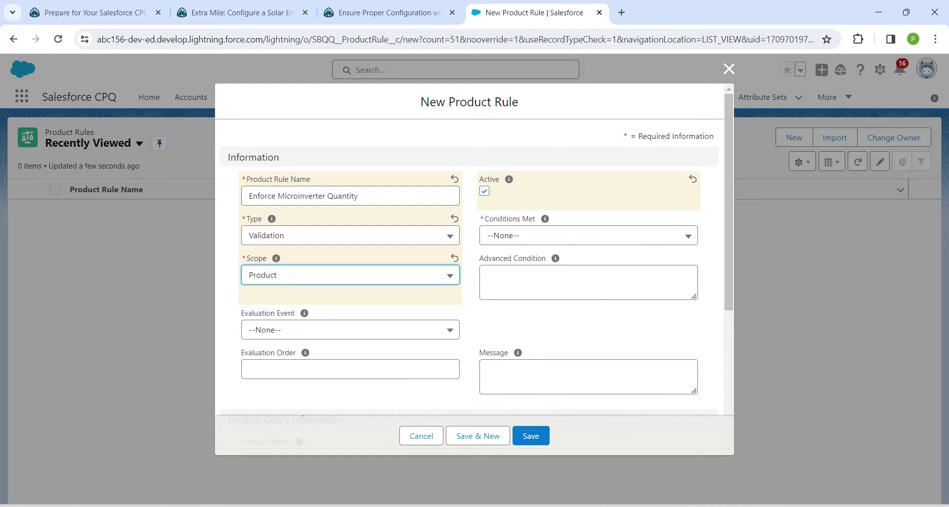
left_click(350, 330)
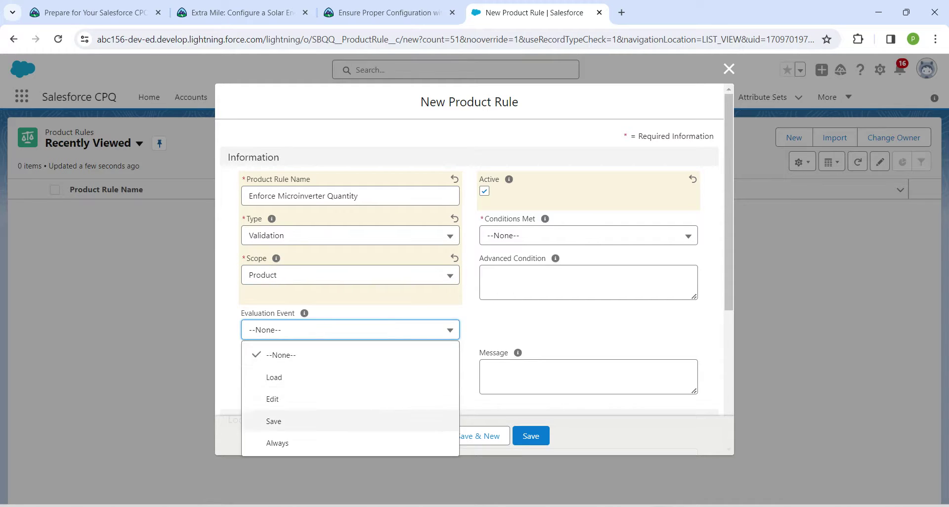
left_click(273, 421)
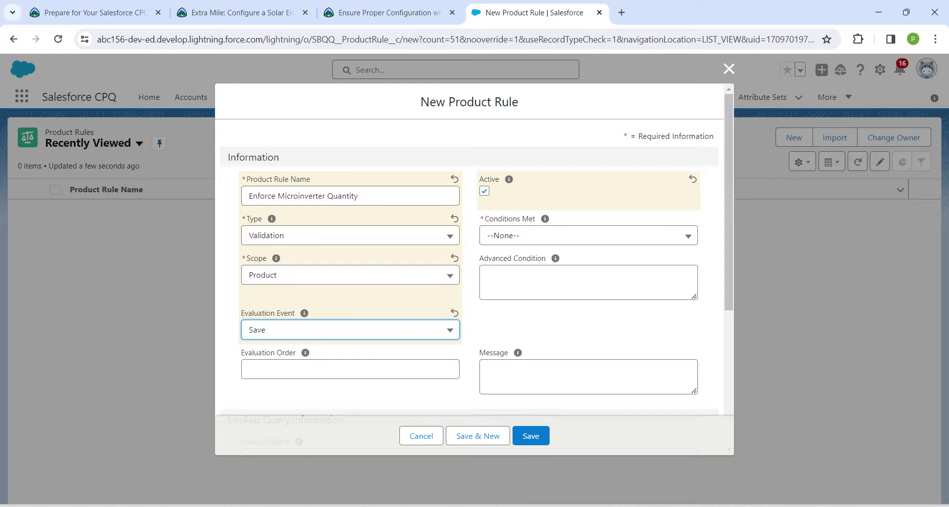
left_click(588, 235)
left_click(509, 282)
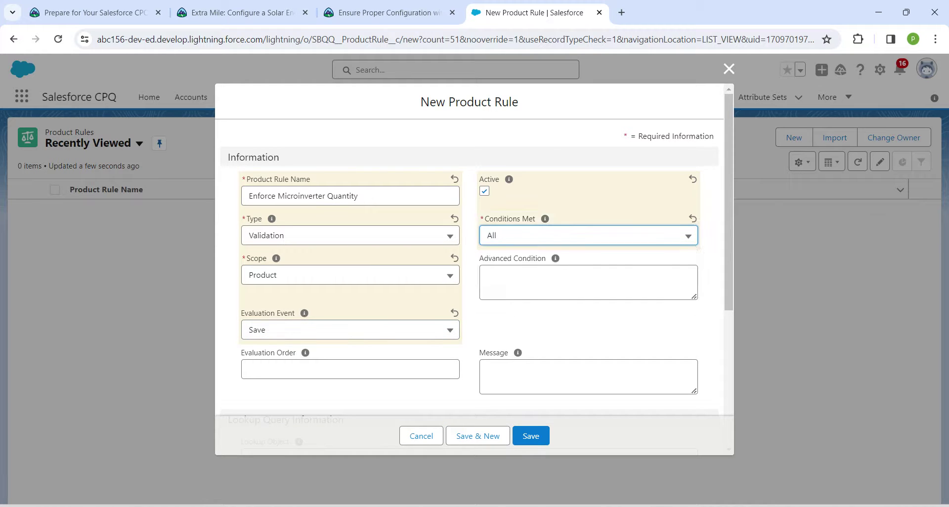
Step: Copy "You must include at least as many microinverters as you have solar panels." from the Trailhead page into the rule's message and save the rule
left_click(517, 371)
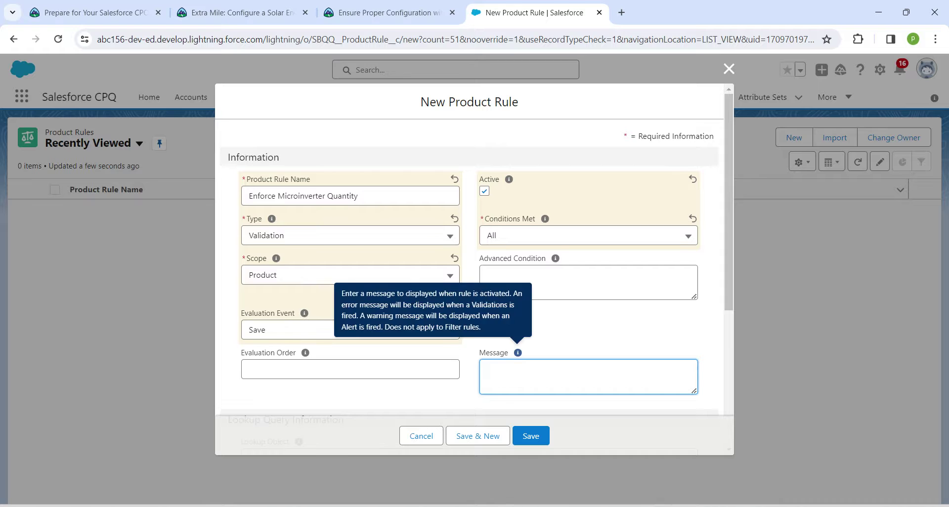
key("alt+Tab")
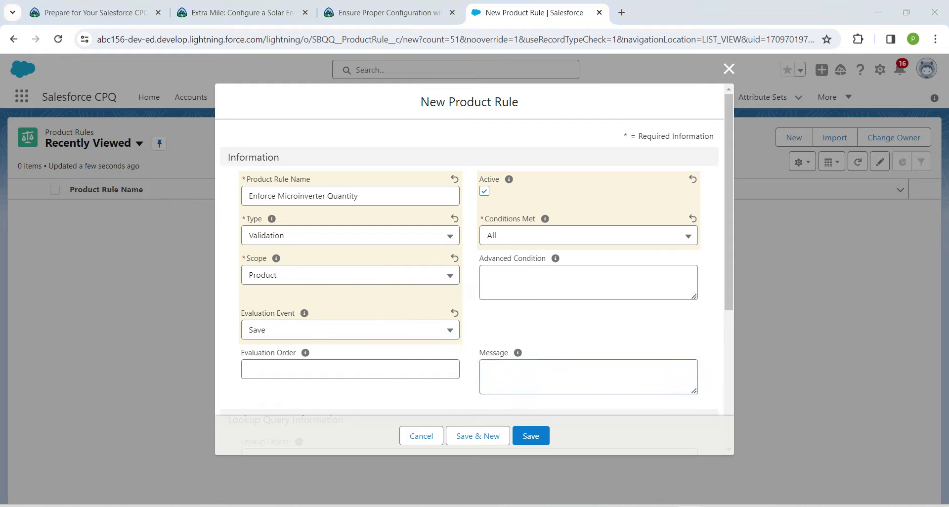
left_click(388, 13)
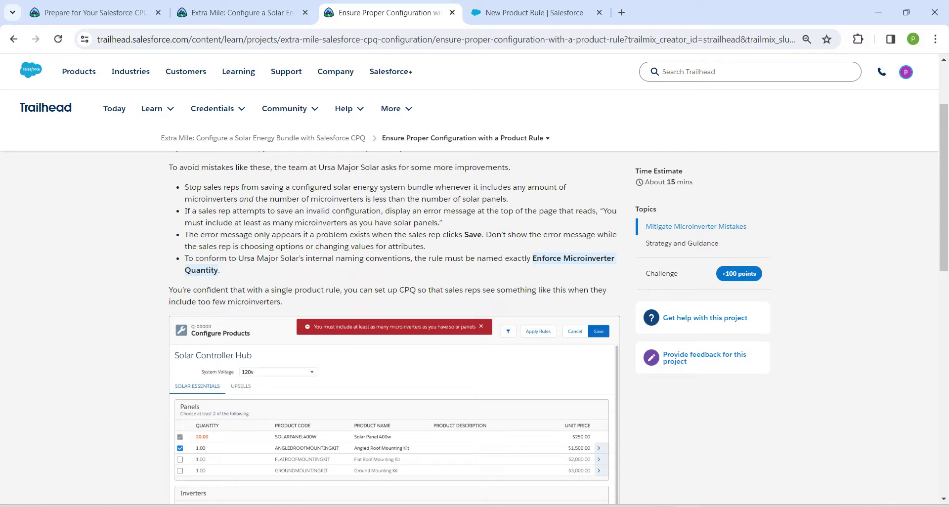
left_click_drag(604, 210, 443, 223)
key("ctrl+c")
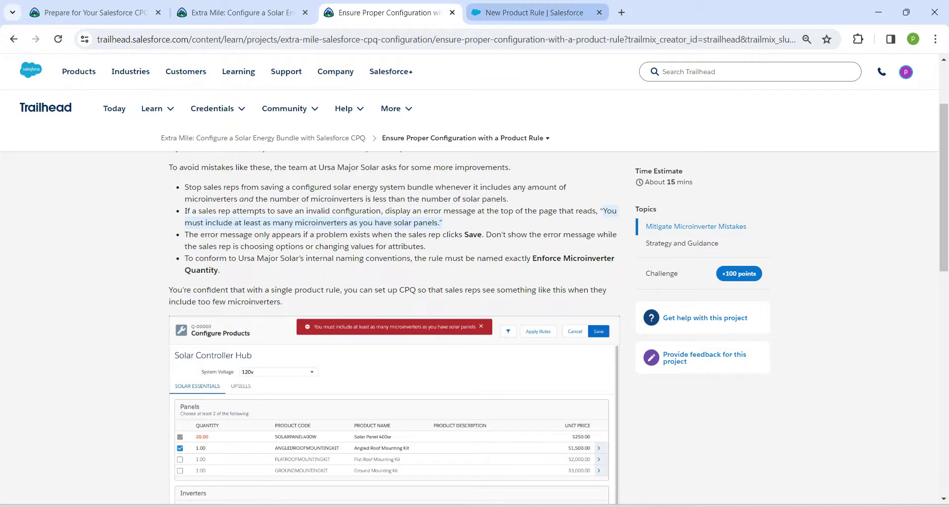
left_click(534, 12)
key("ctrl+v")
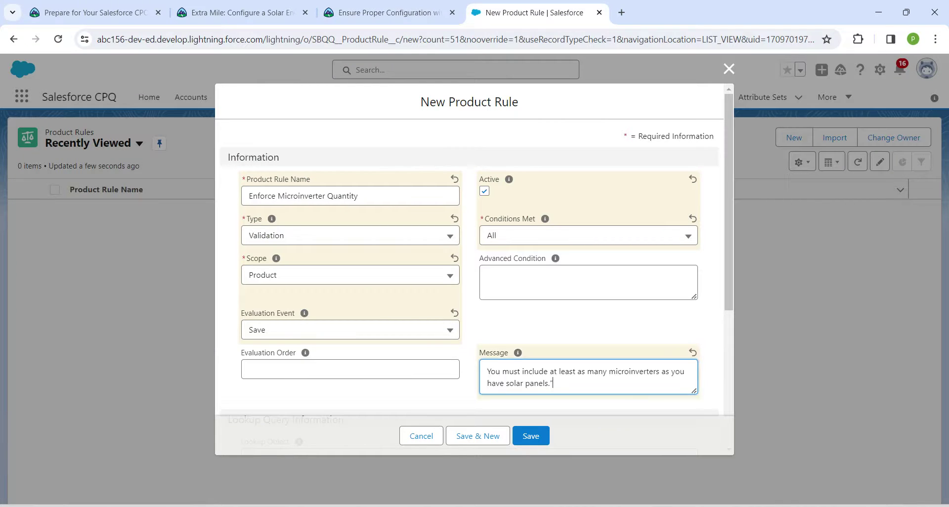
key("BackSpace")
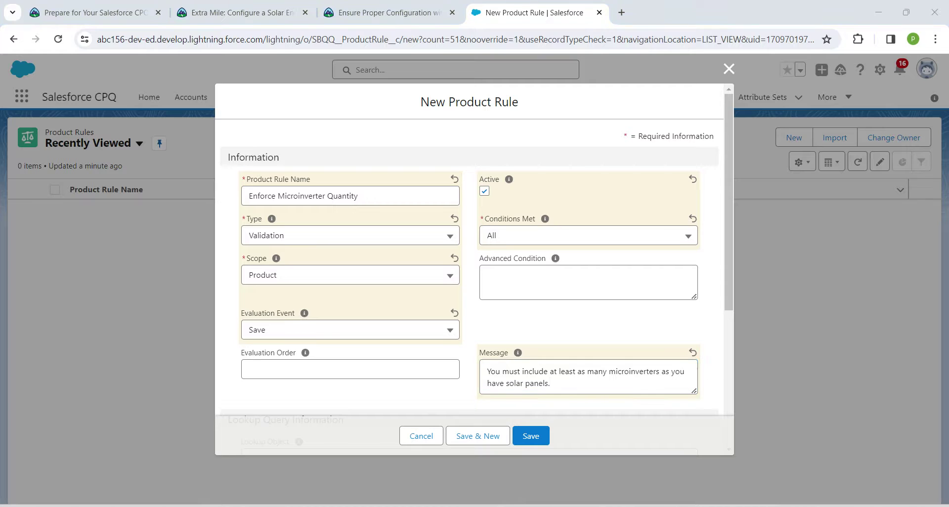
left_click(531, 436)
left_click(532, 436)
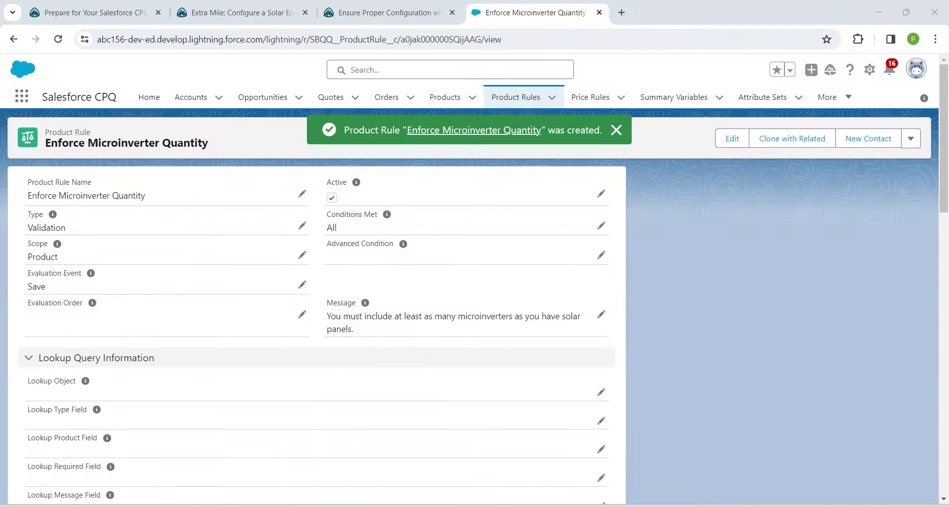
Step: Start a new error condition for the rule with tested variable Microinverter Sum and operator greater than
scroll(316, 322, "down", 8)
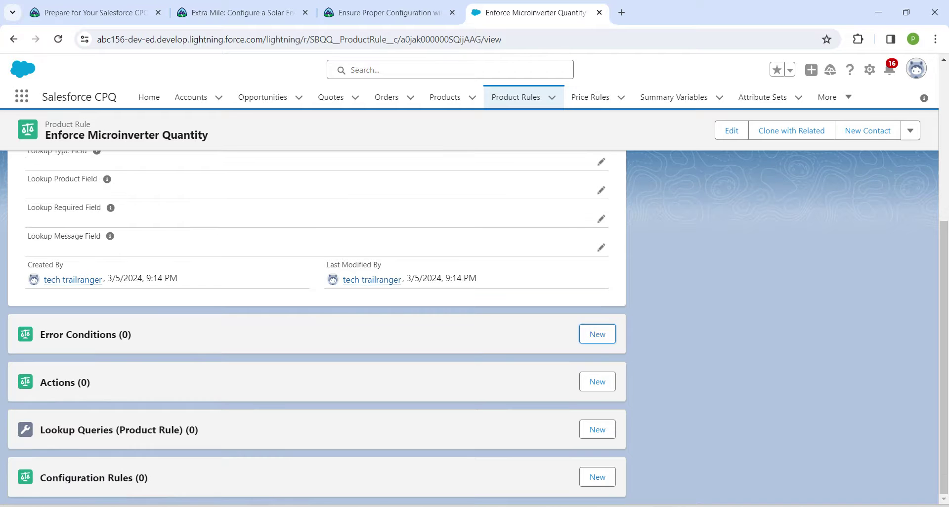
left_click(598, 335)
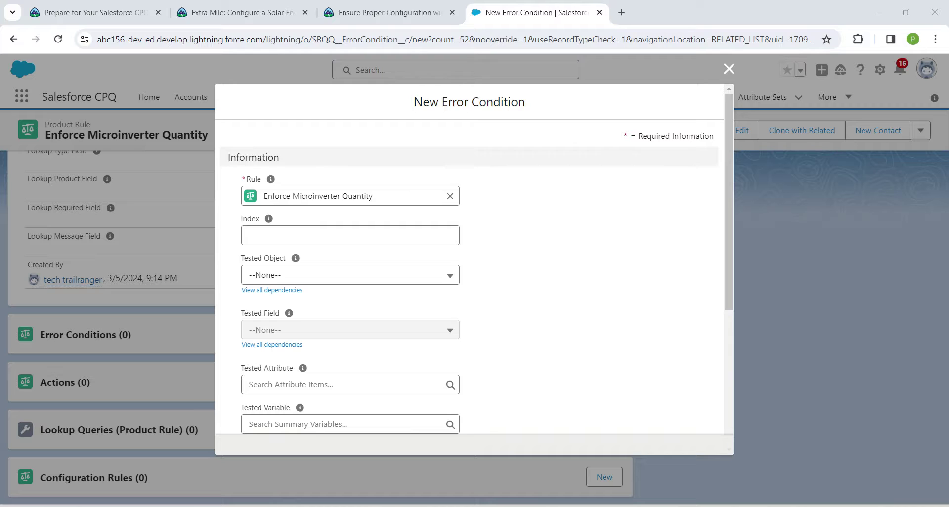
scroll(469, 267, "down", 2)
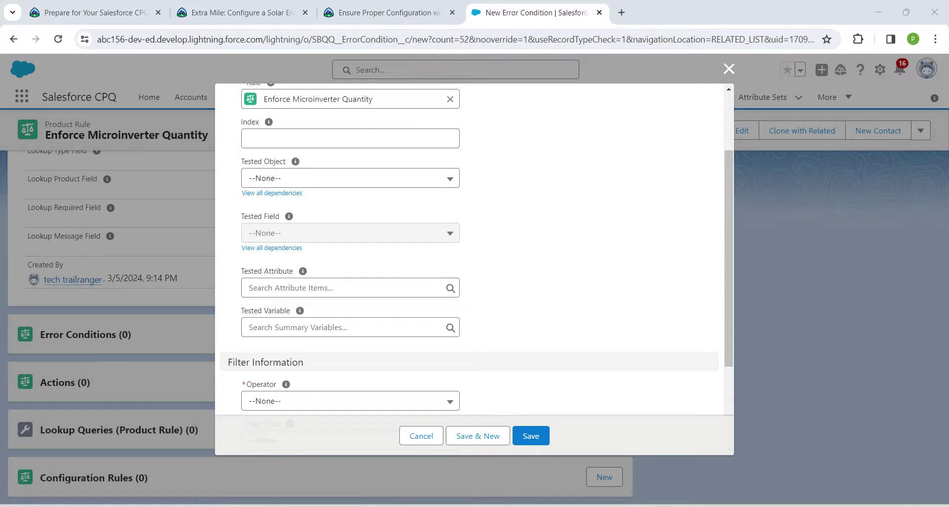
left_click(250, 328)
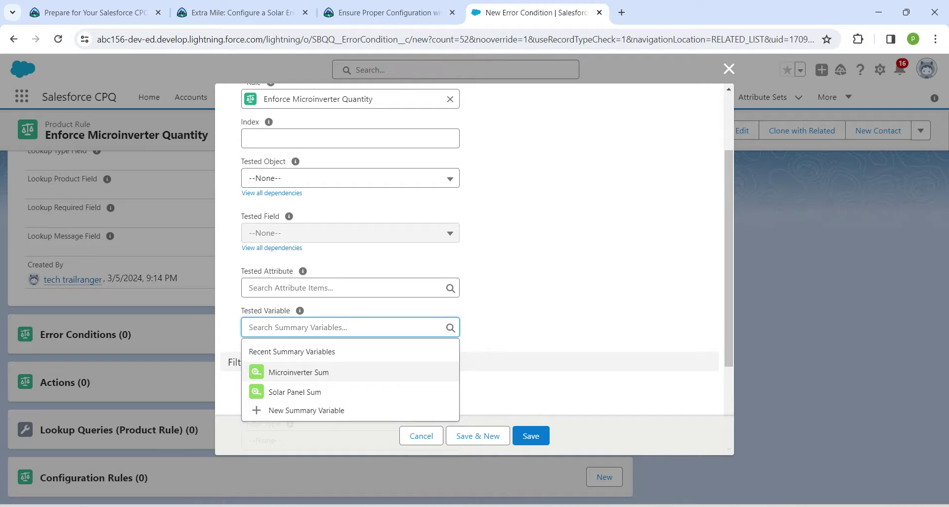
left_click(298, 373)
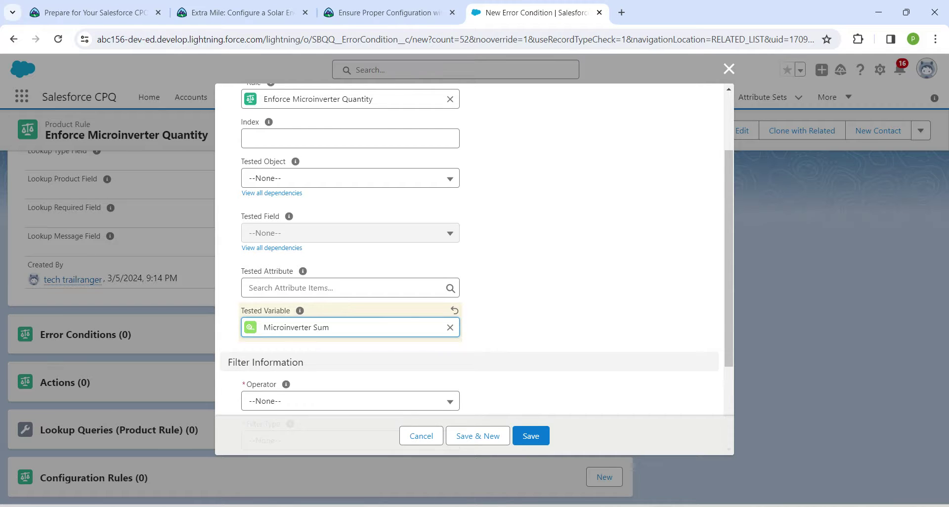
scroll(470, 247, "down", 3)
left_click(346, 268)
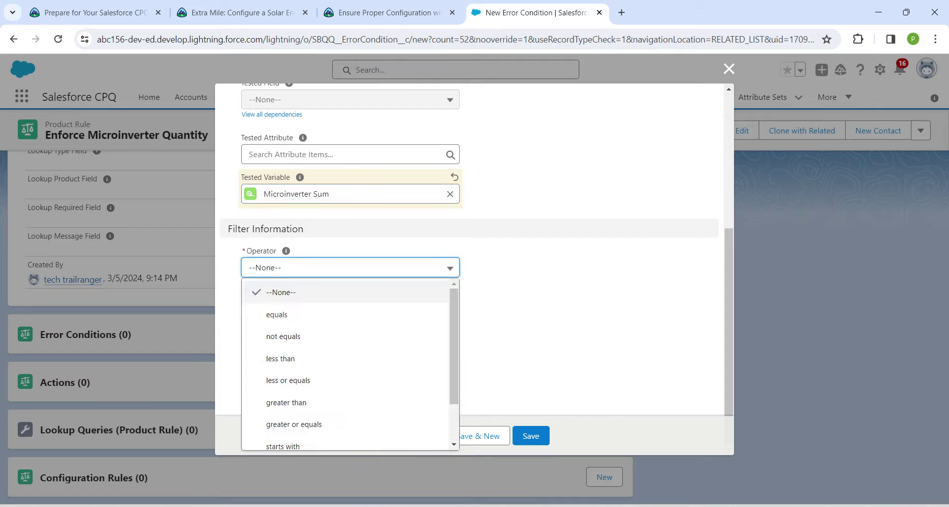
left_click(286, 402)
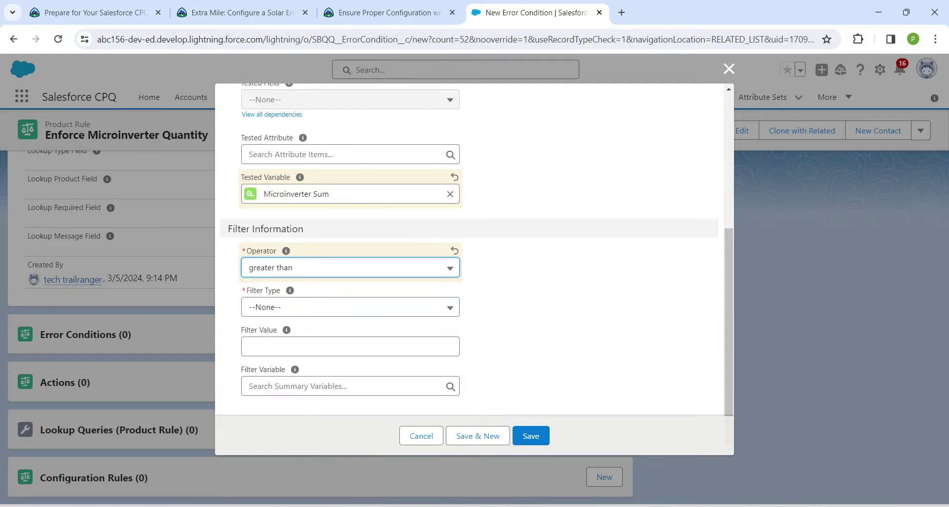
Step: Set the error condition's filter type to Variable and filter value to 0, and try to save it
left_click(346, 307)
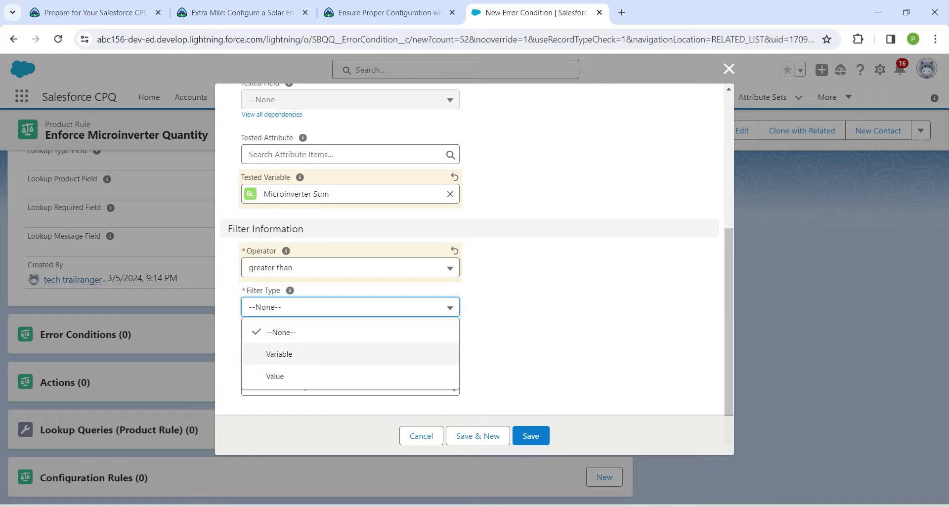
left_click(280, 354)
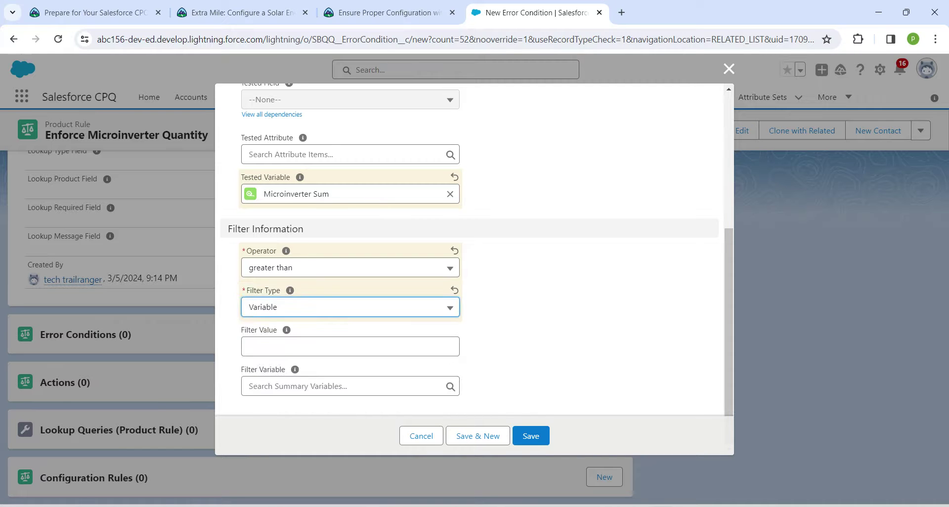
left_click(280, 347)
type("0")
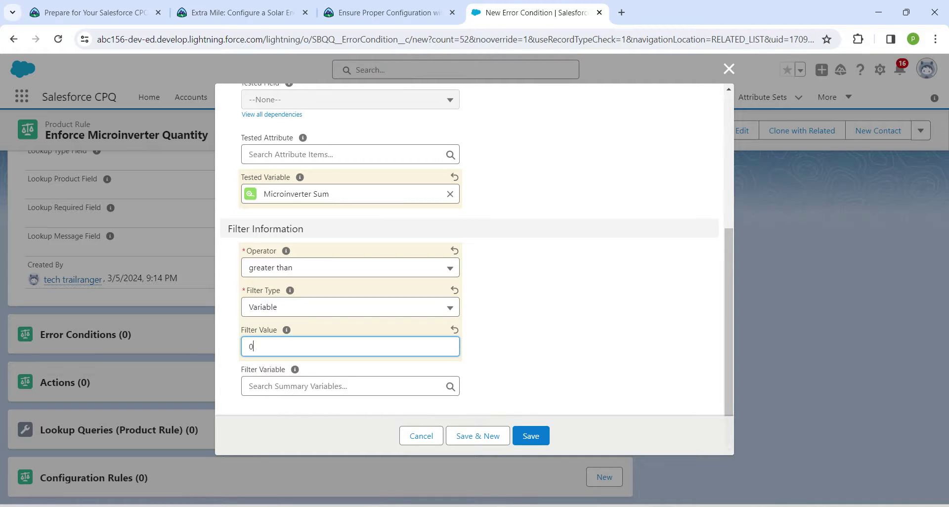
left_click(477, 436)
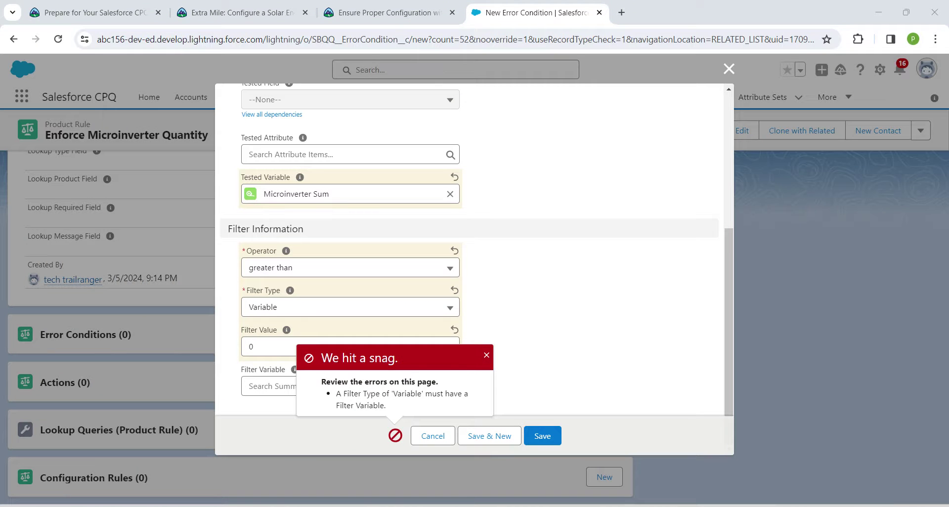
Step: Change the error condition's filter type to Value, save it and start another new error condition
left_click(277, 307)
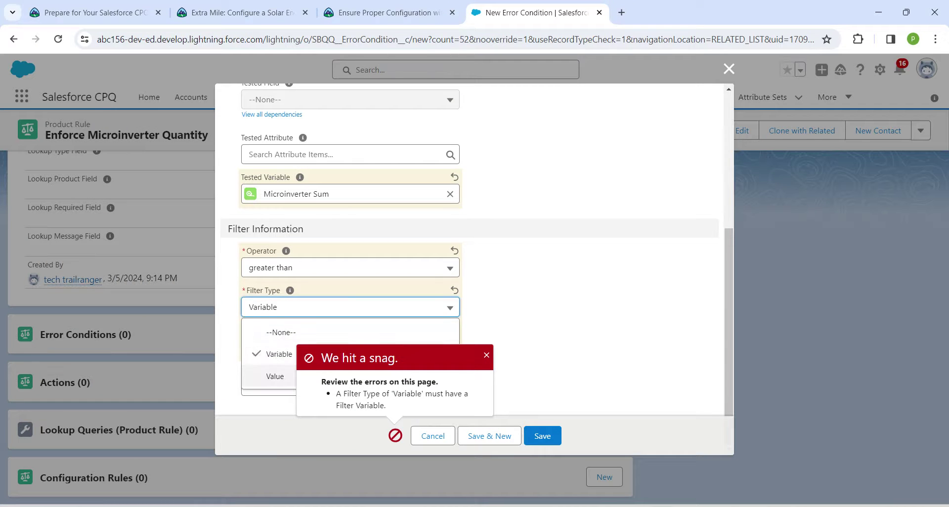
left_click(275, 376)
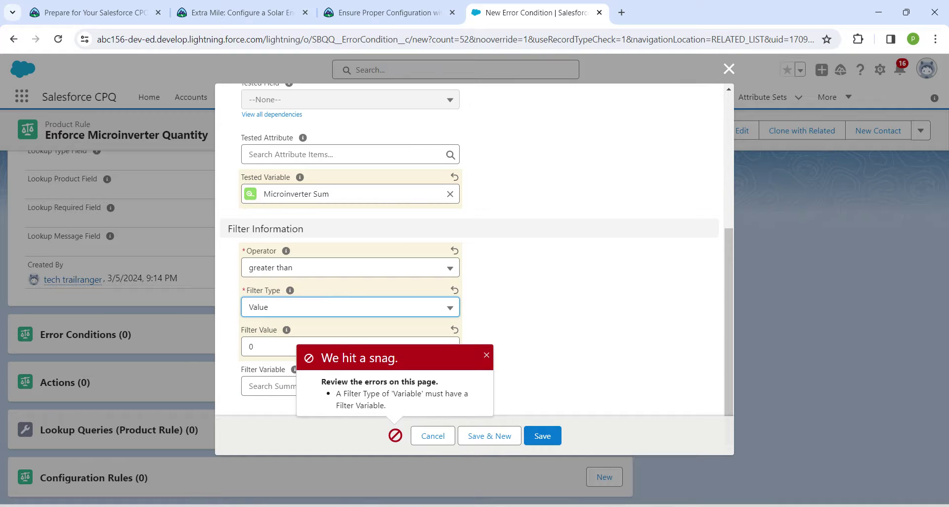
left_click(486, 355)
left_click(350, 307)
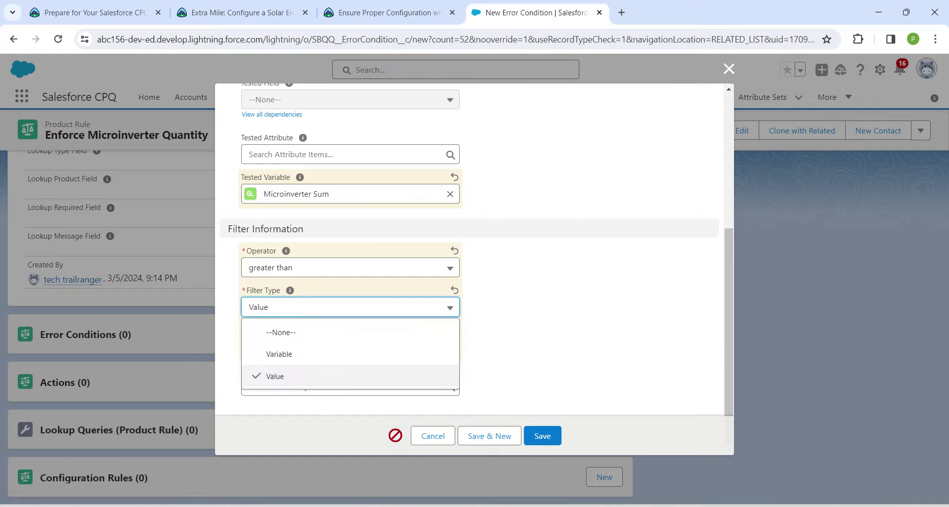
key("Up")
key("Down")
key("Escape")
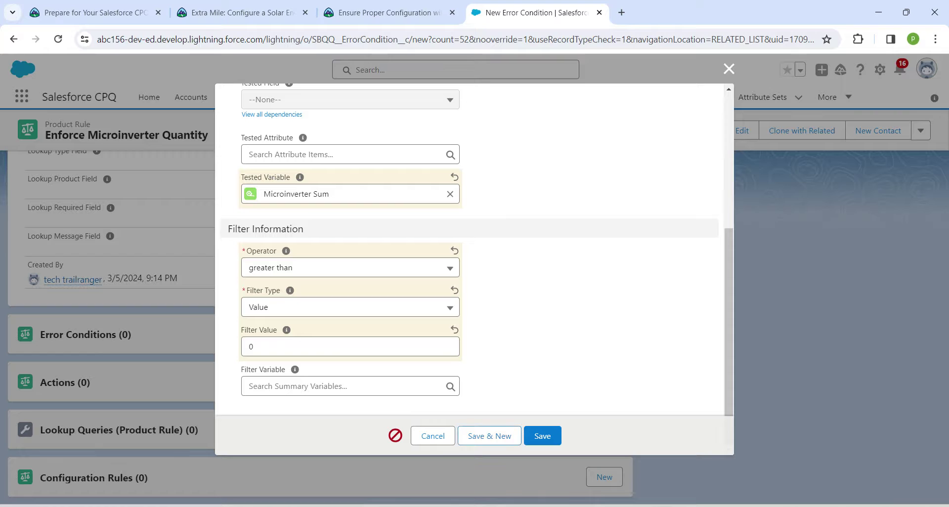
key("ctrl+s")
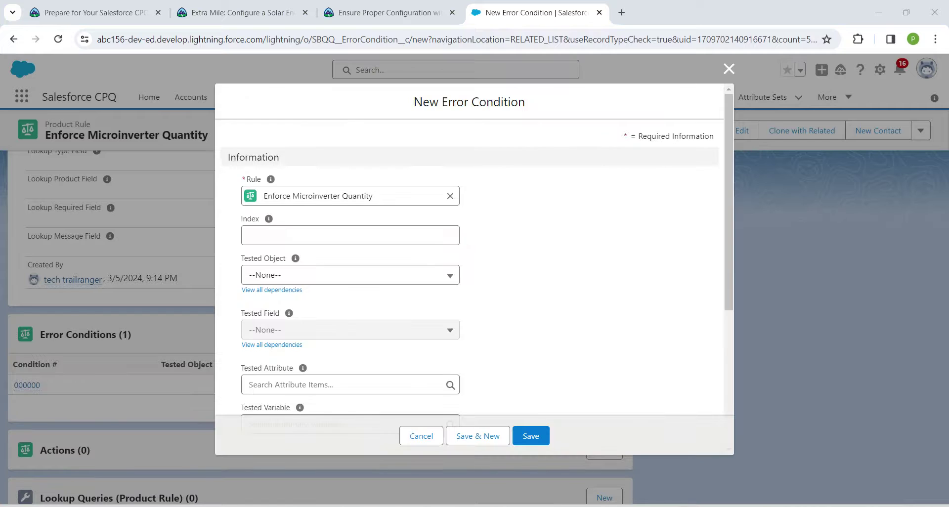
Step: Set the new error condition's tested variable to Microinverter Sum and its operator to less than
scroll(475, 250, "down", 4)
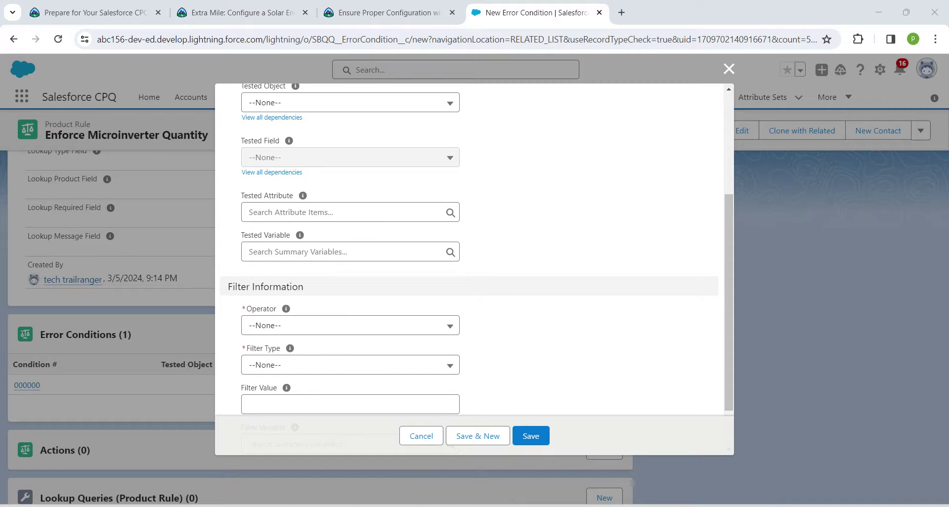
left_click(350, 252)
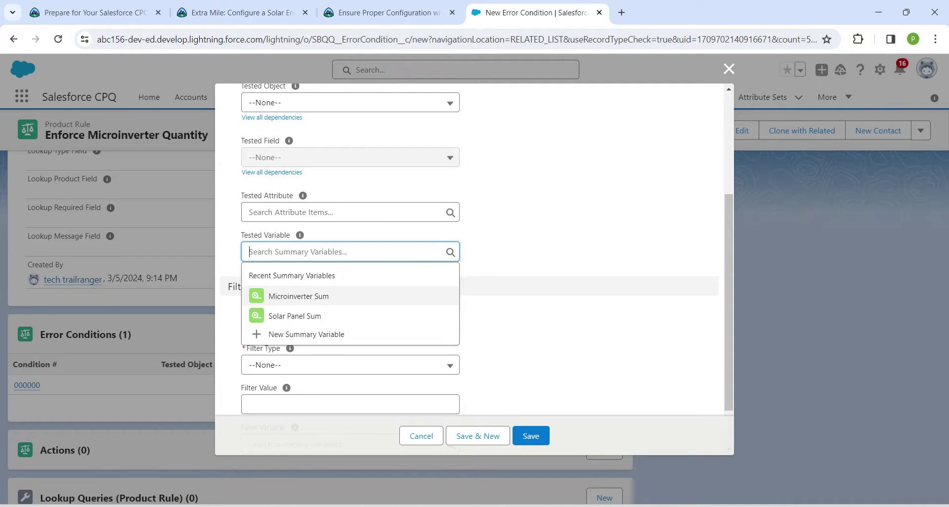
type("mi")
key("Down")
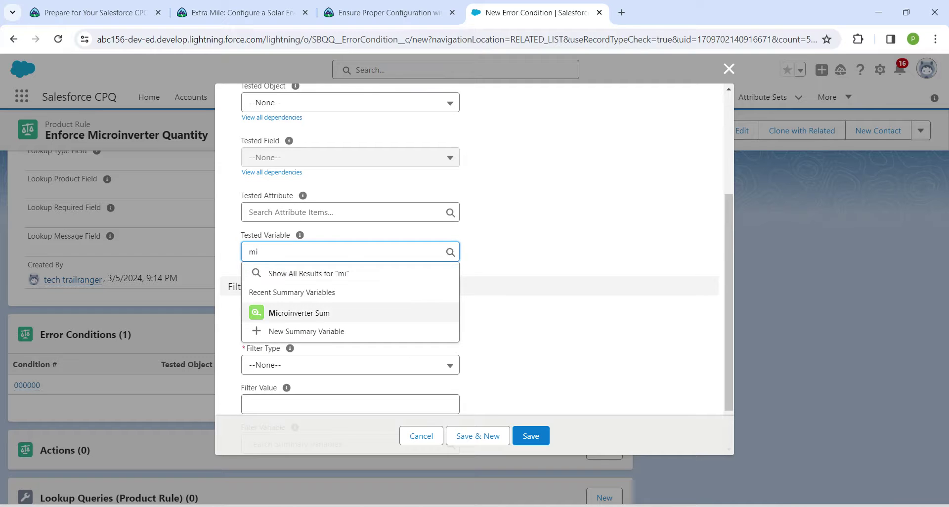
key("Return")
left_click(350, 325)
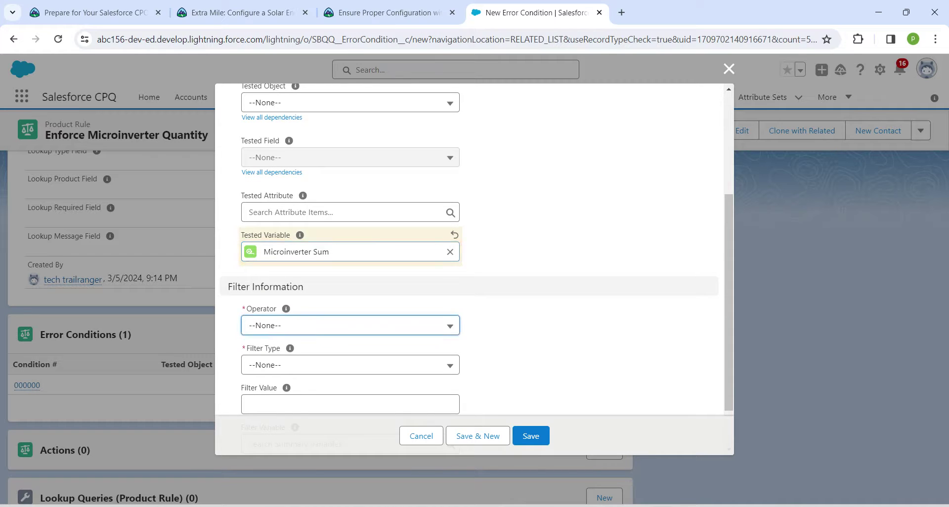
left_click(279, 224)
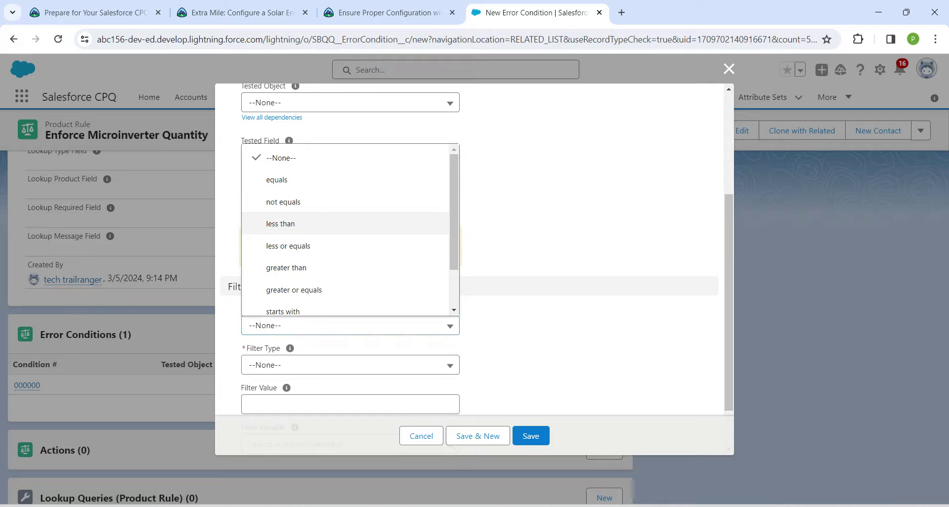
Step: Set the error condition's filter type to Variable and its filter variable to Solar Panel Sum
key("Tab")
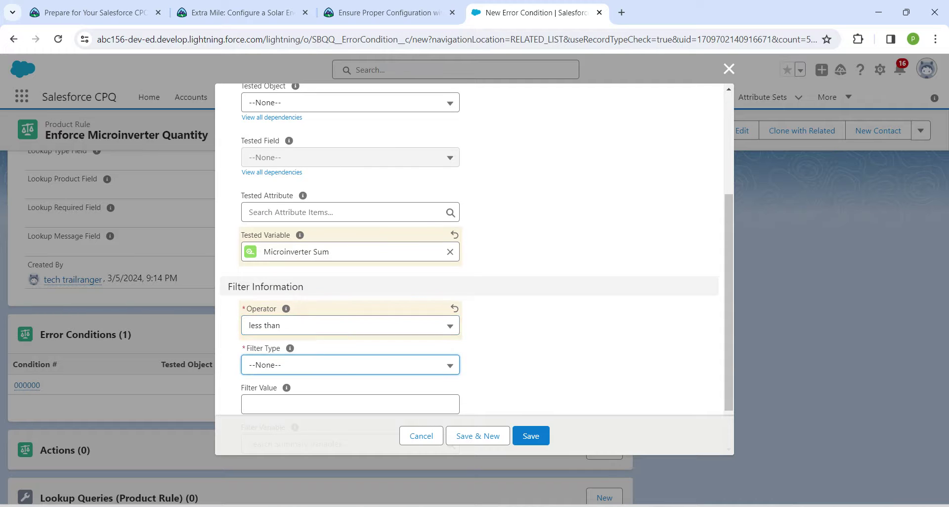
key("Down")
key("Down")
key("Return")
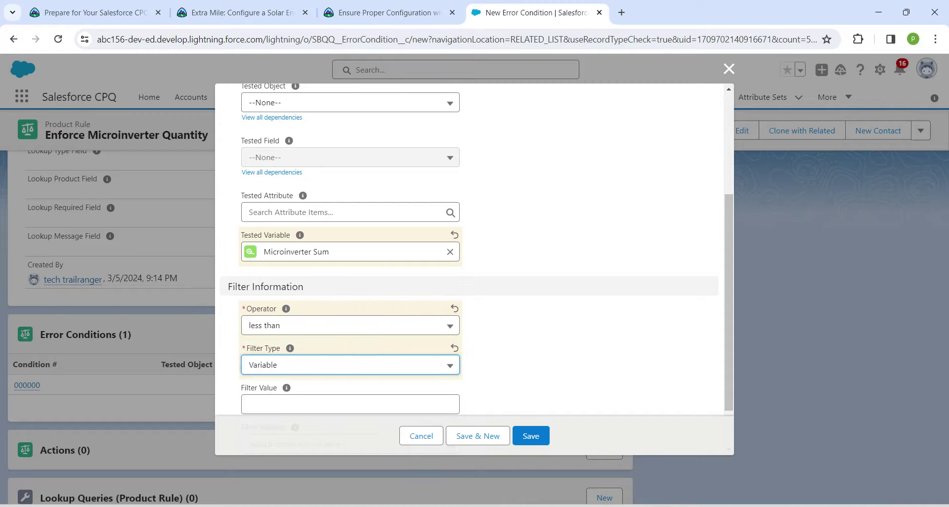
scroll(475, 250, "down", 2)
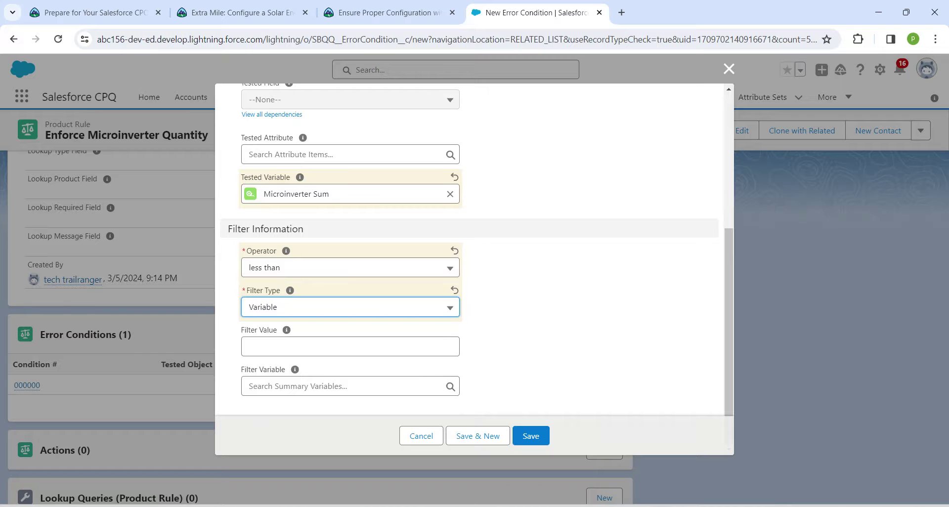
left_click(349, 387)
type("sol")
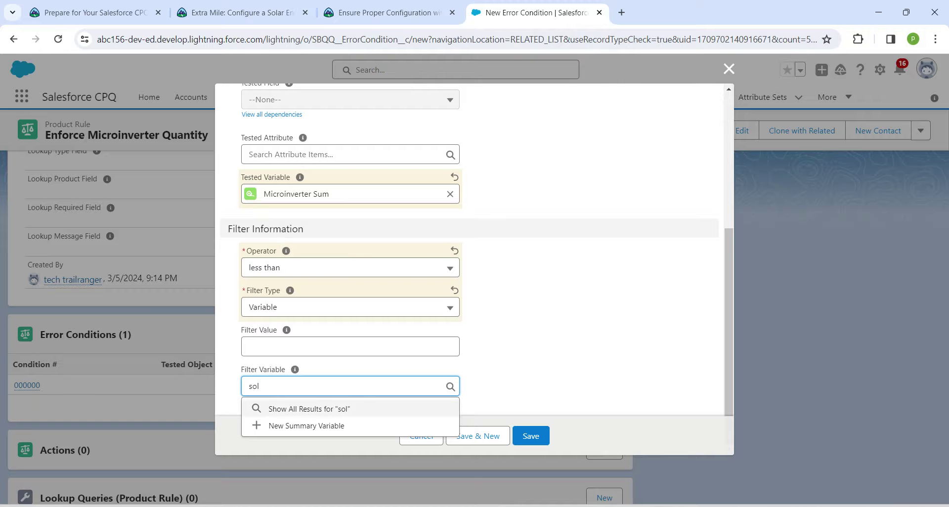
key("Return")
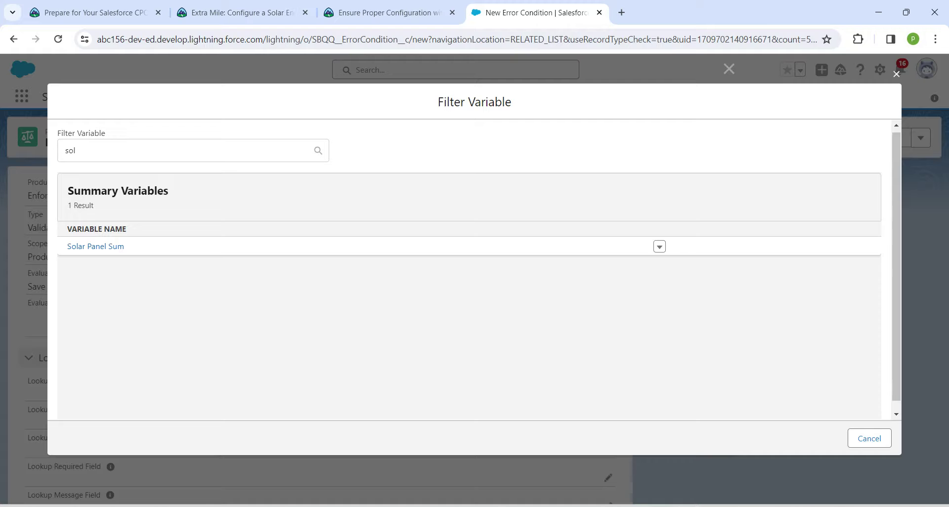
left_click(96, 247)
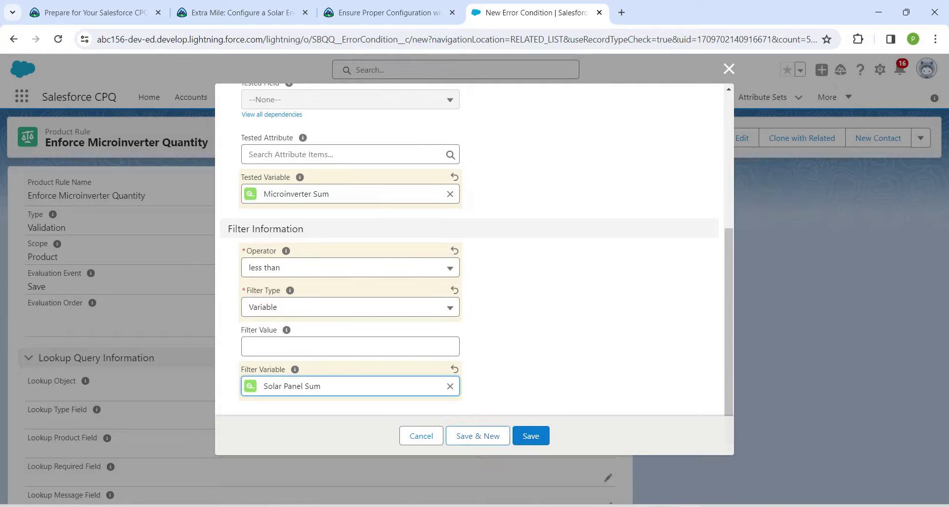
Step: Save the second error condition and close the blank error condition form
left_click(531, 436)
key("Return")
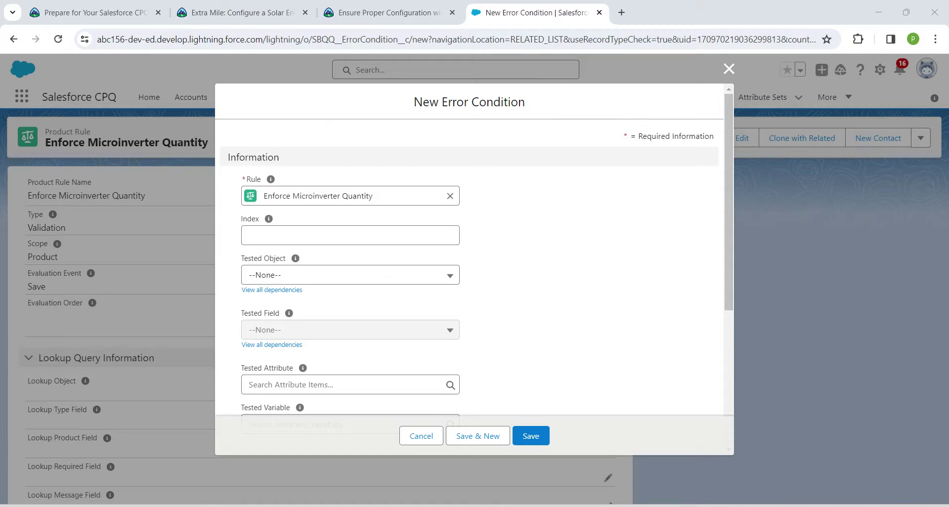
left_click(729, 69)
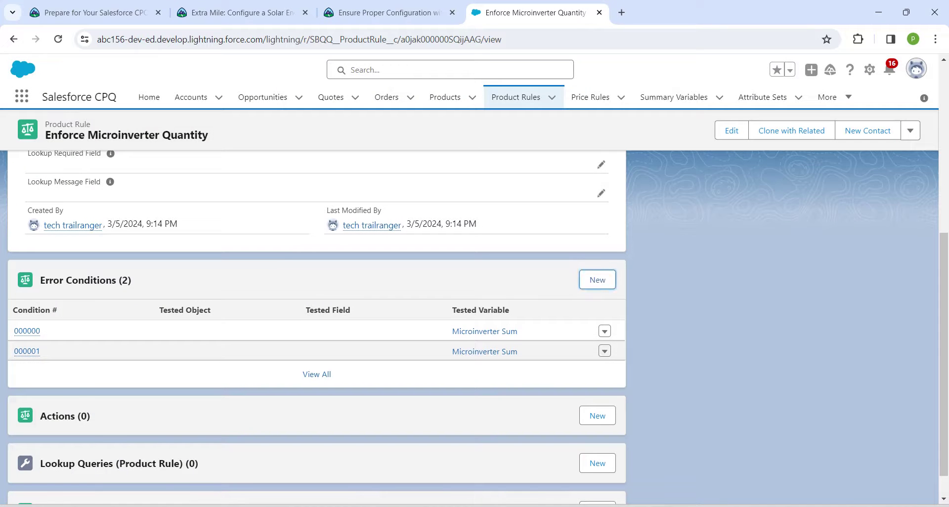
Step: Add an active configuration rule for the Solar Controller Hub product to the Enforce Microinverter Quantity rule and save it
scroll(316, 341, "down", 1)
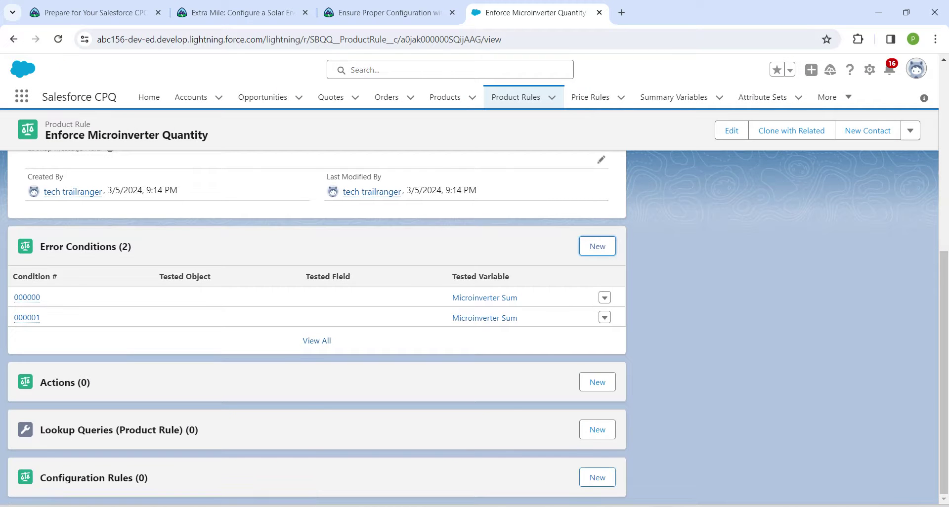
left_click(597, 478)
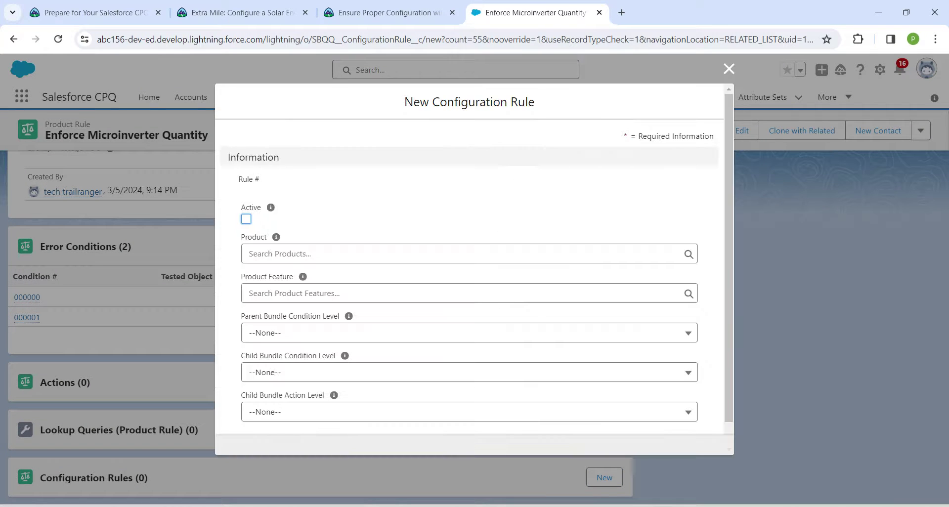
key("space")
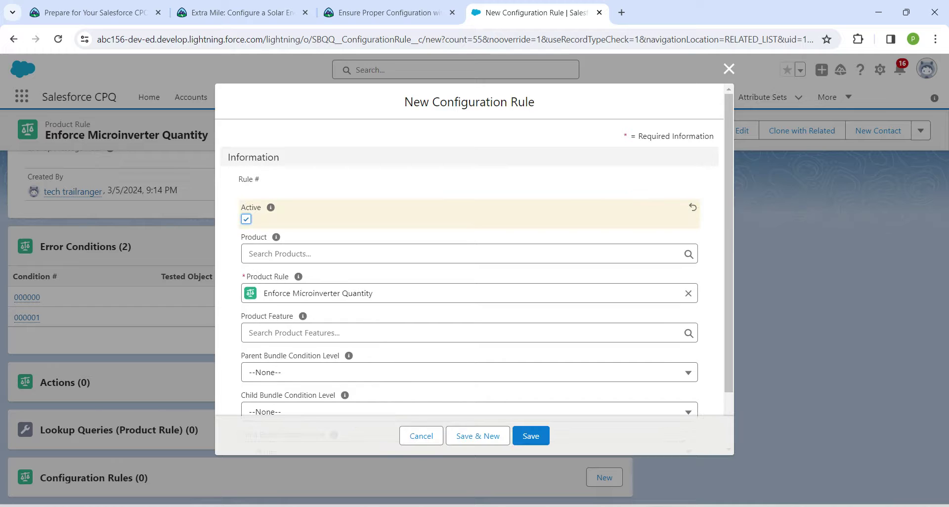
left_click(469, 253)
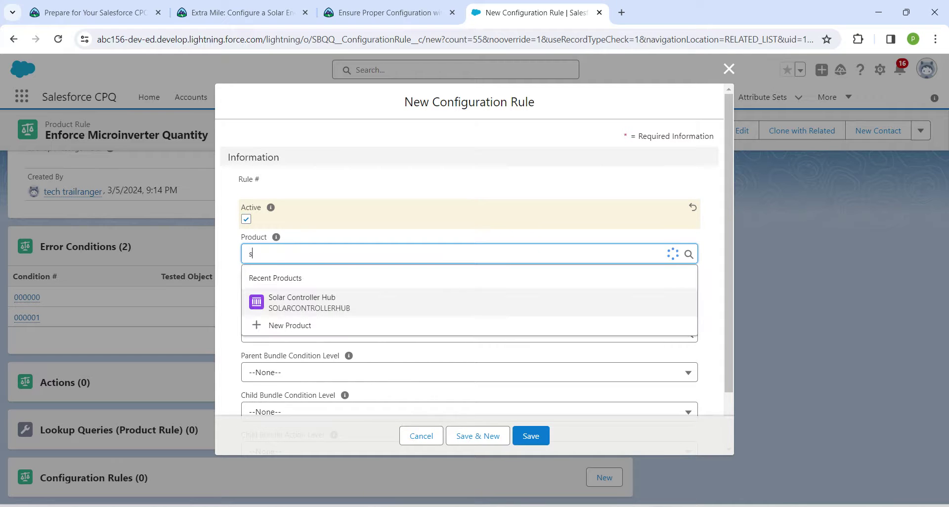
type("solar")
left_click(469, 299)
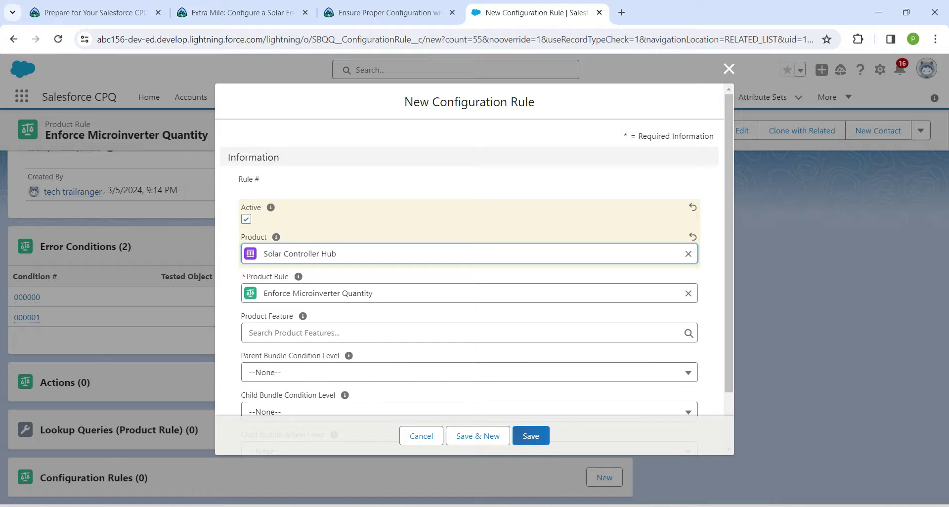
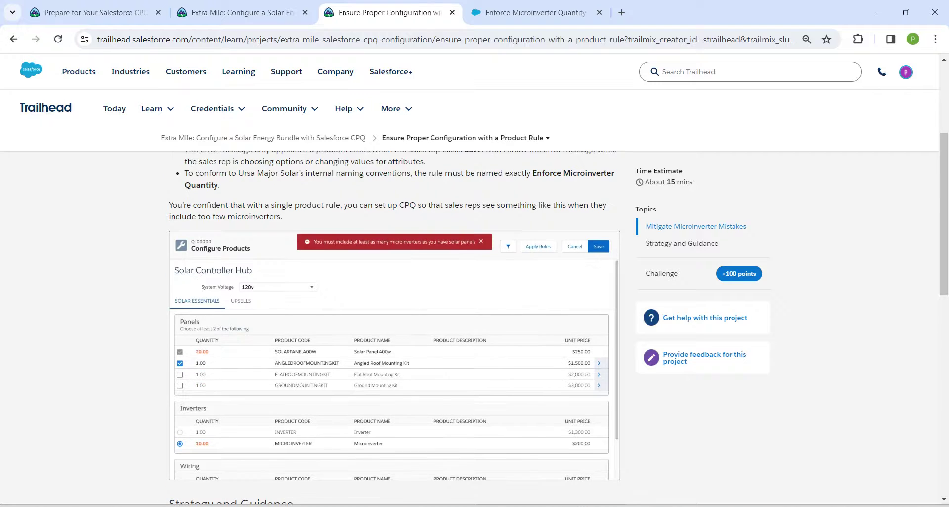
Step: Find quote Q-00000 in the Salesforce org and open its lines for editing
left_click(529, 13)
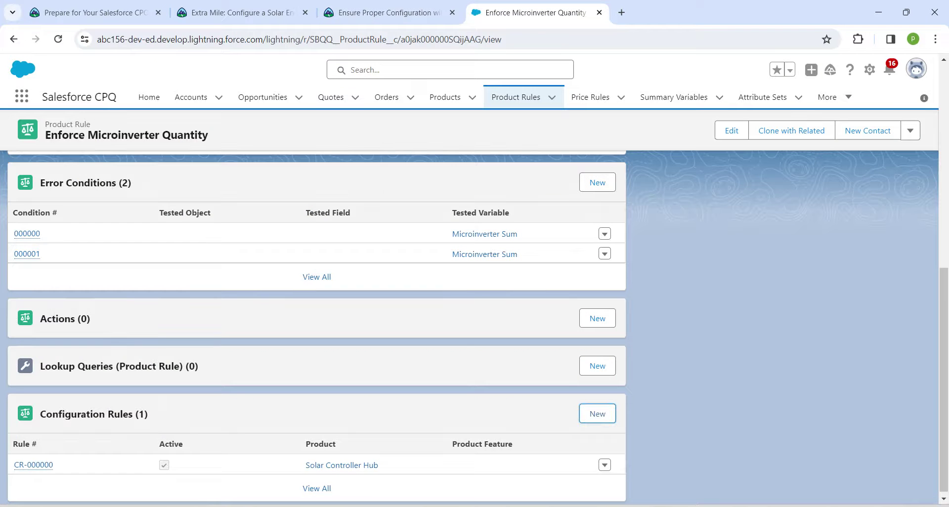
left_click(450, 69)
type("Q")
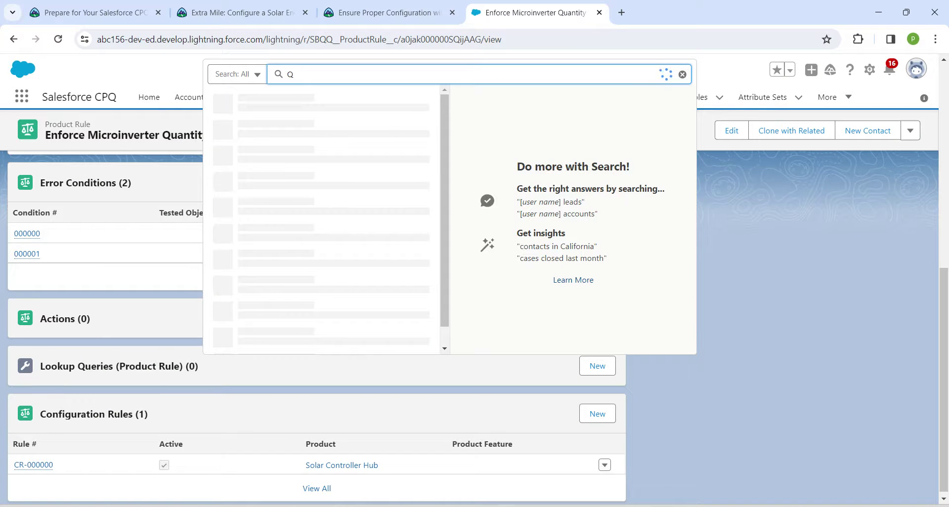
type("-00000")
left_click(249, 102)
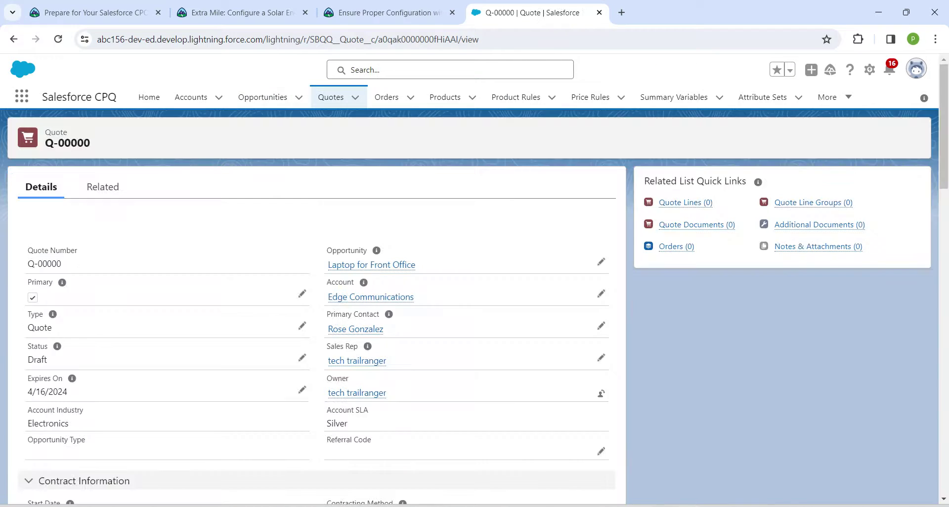
left_click(630, 138)
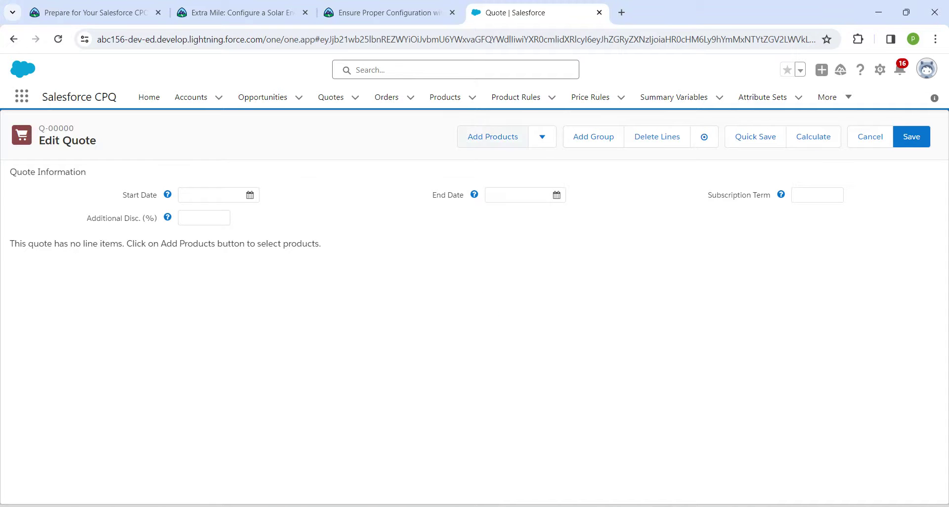
Step: Search the products for "solar" and add the Solar Controller Hub to the quote
left_click(493, 137)
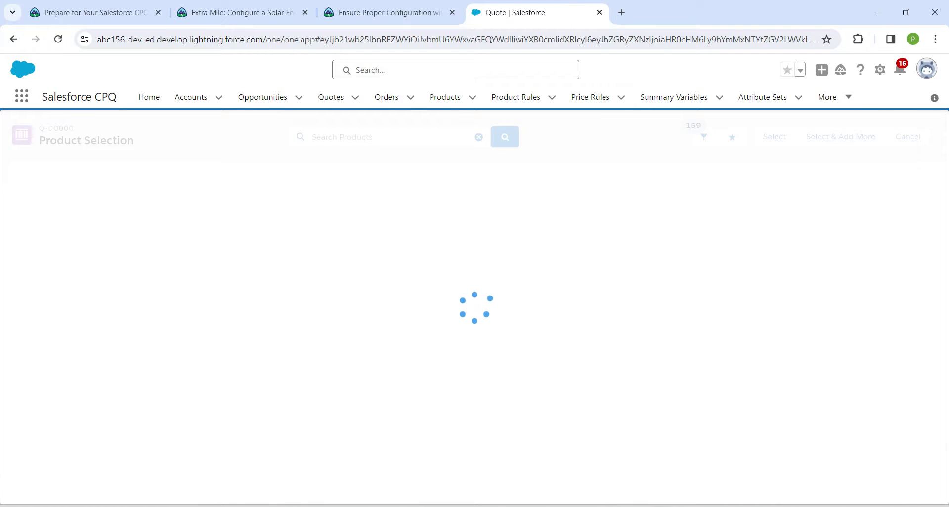
type("solar")
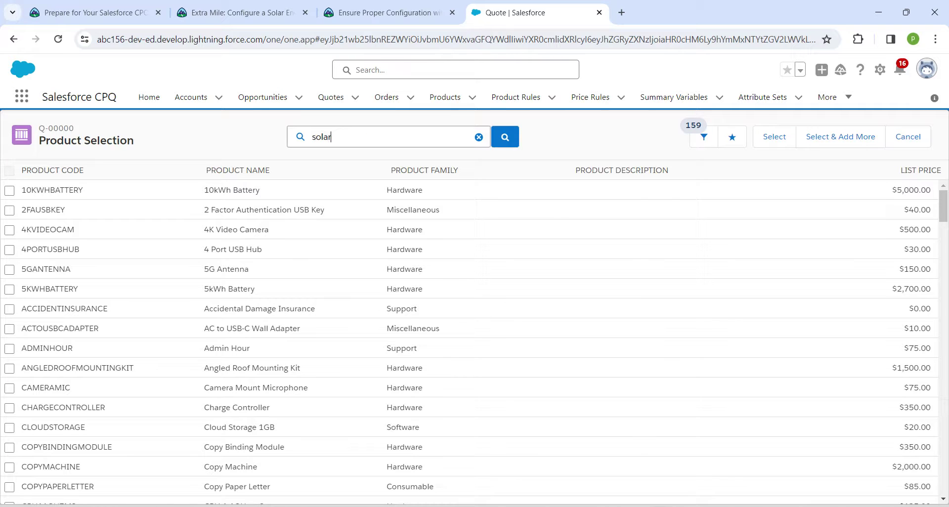
key("Return")
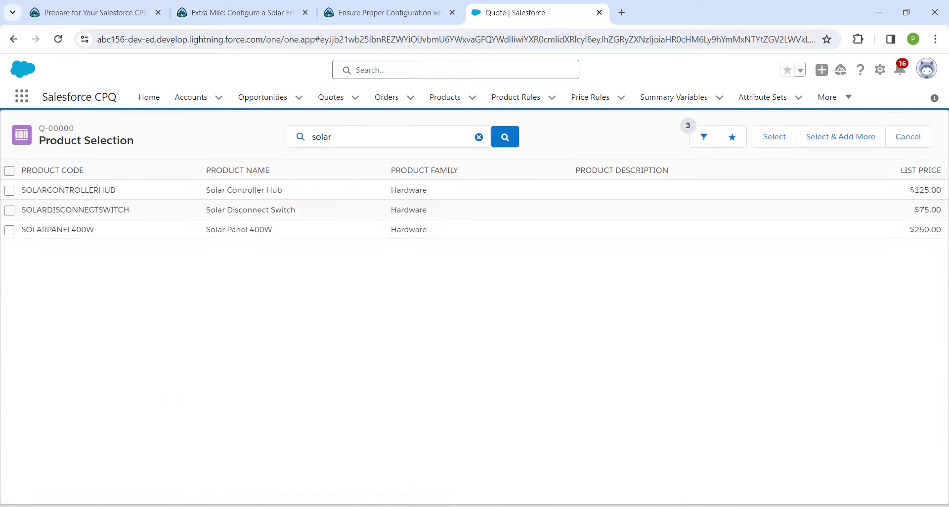
left_click(10, 190)
left_click(774, 137)
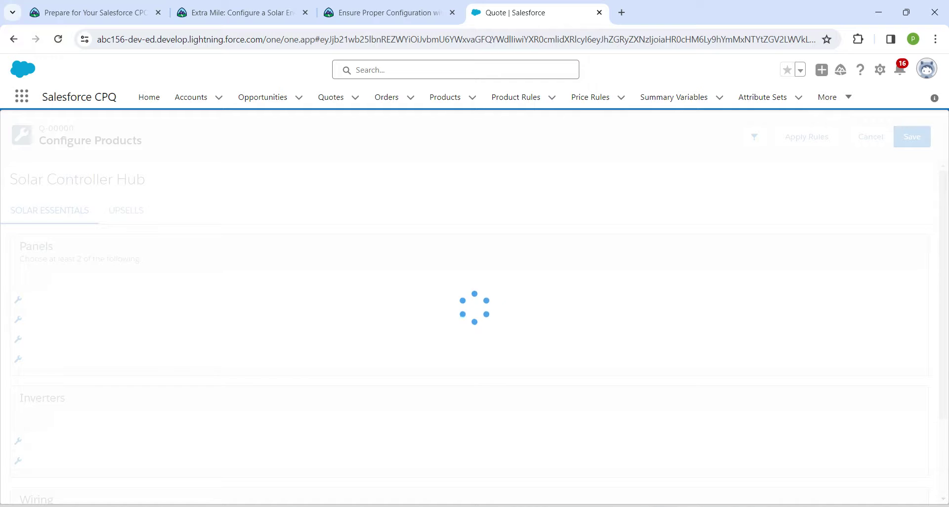
Step: Set the Solar Controller Hub's System Voltage to 120V and save the bundle configuration
left_click(212, 261)
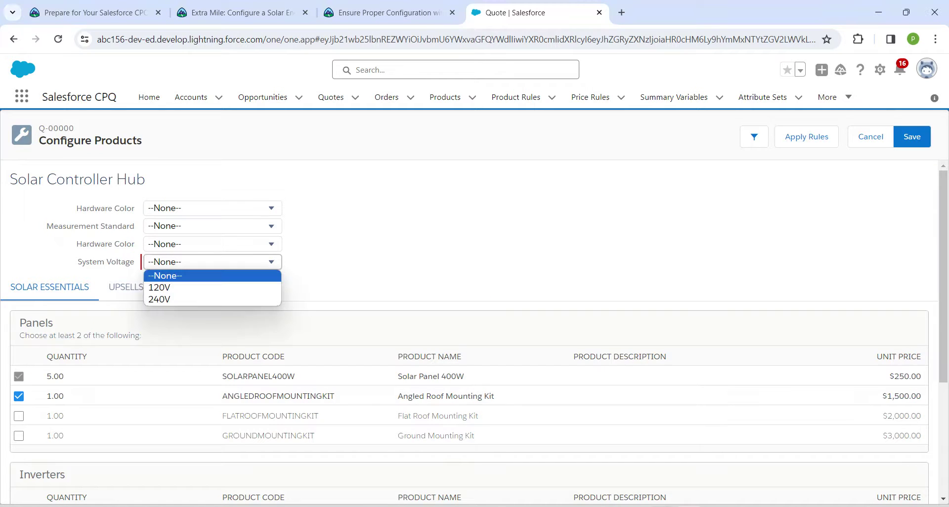
key("Down")
key("Return")
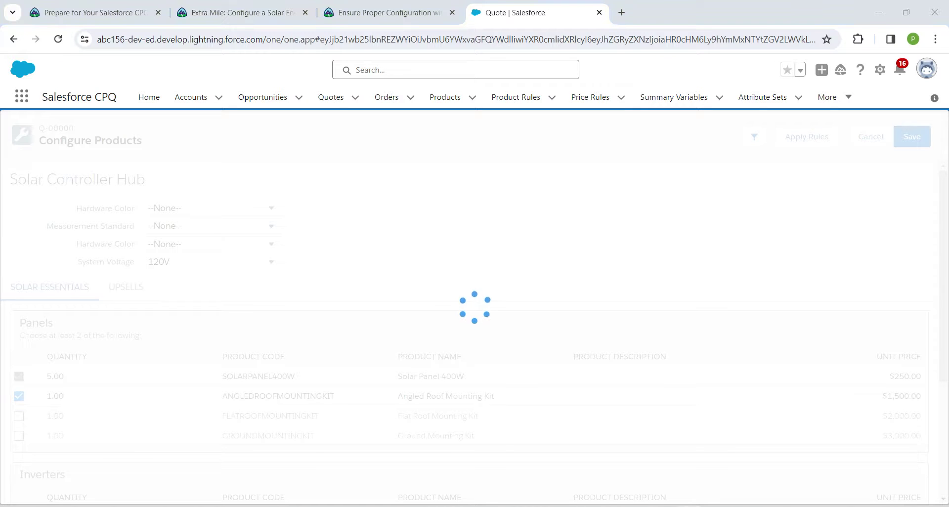
left_click(911, 137)
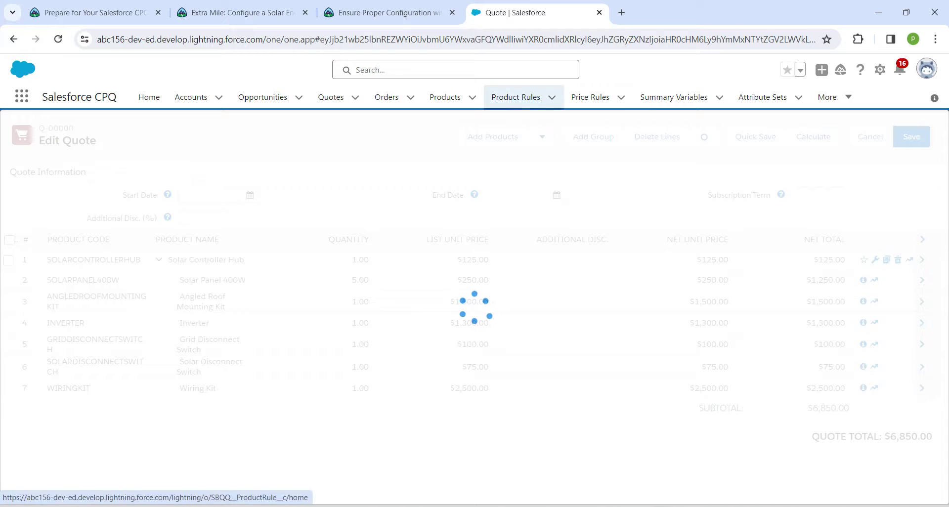
Step: Verify the "Ensure Proper Configuration with a Product Rule" step on Trailhead and return to the project overview page
mouse_move(383, 12)
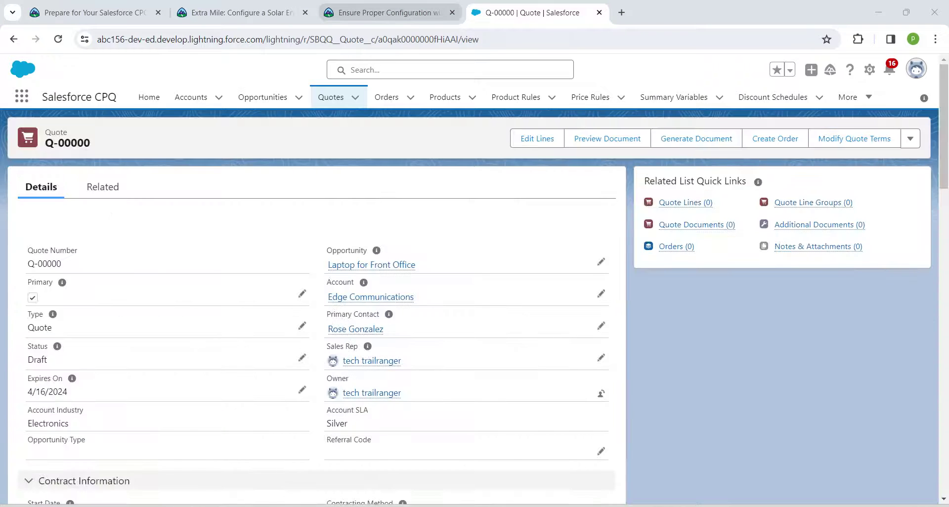
left_click(383, 13)
scroll(395, 277, "down", 2)
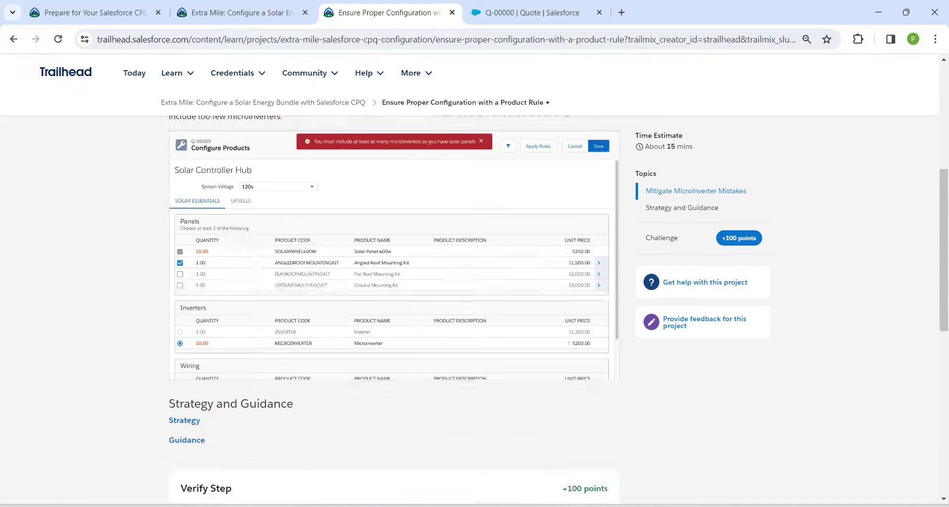
scroll(394, 296, "down", 6)
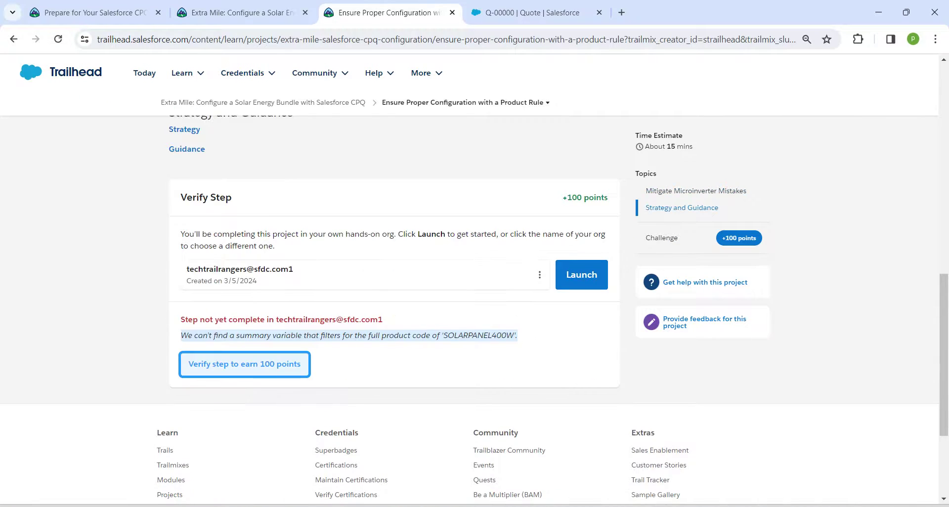
key("Return")
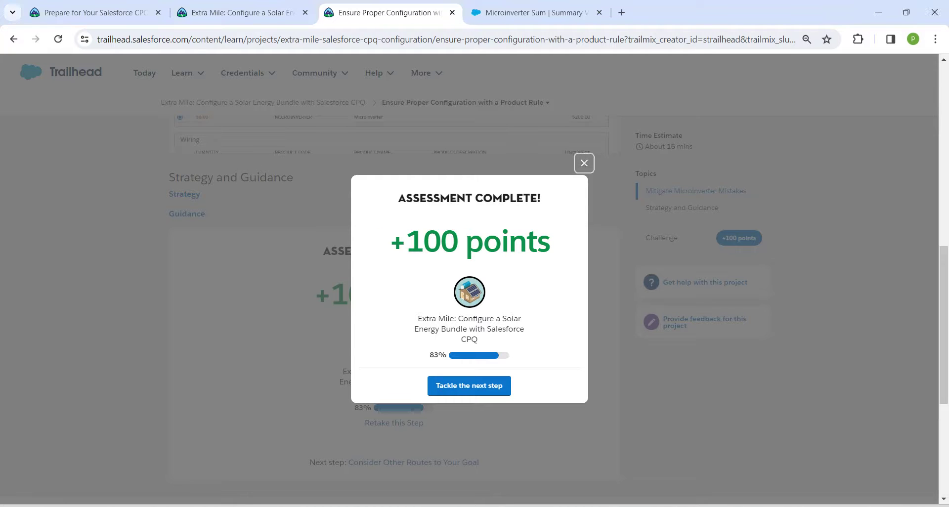
left_click(584, 163)
left_click(242, 13)
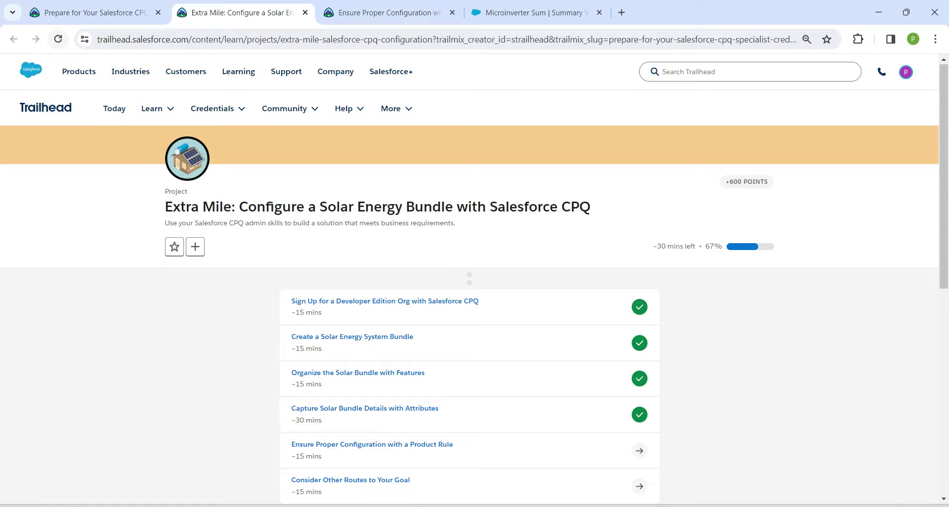
Step: Refresh the Trailhead project overview and open the Microinverter Sum summary variable in the Salesforce org
left_click(58, 39)
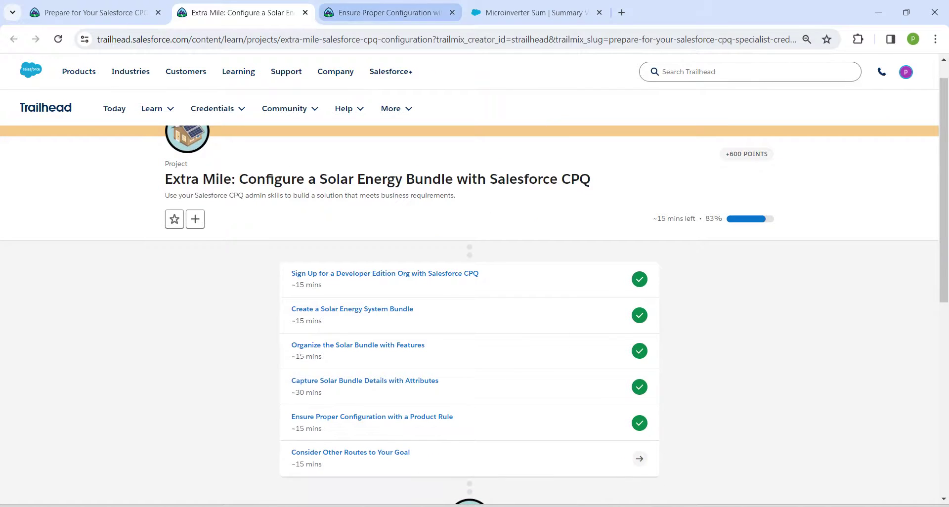
left_click(390, 12)
key("ctrl+Tab")
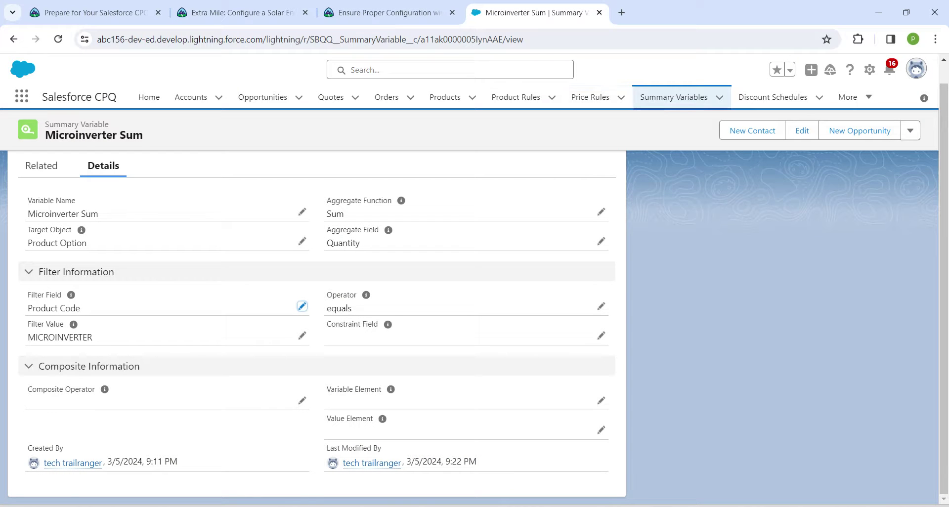
left_click(674, 97)
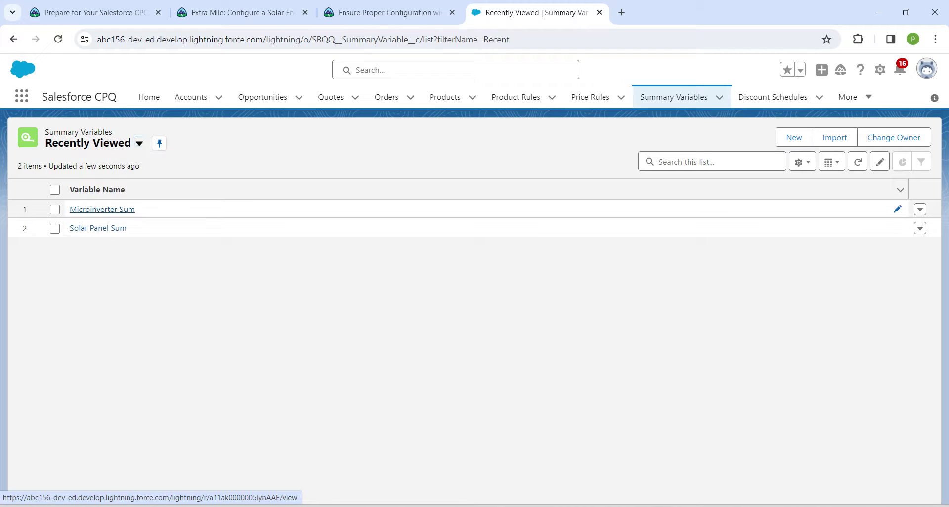
left_click(102, 209)
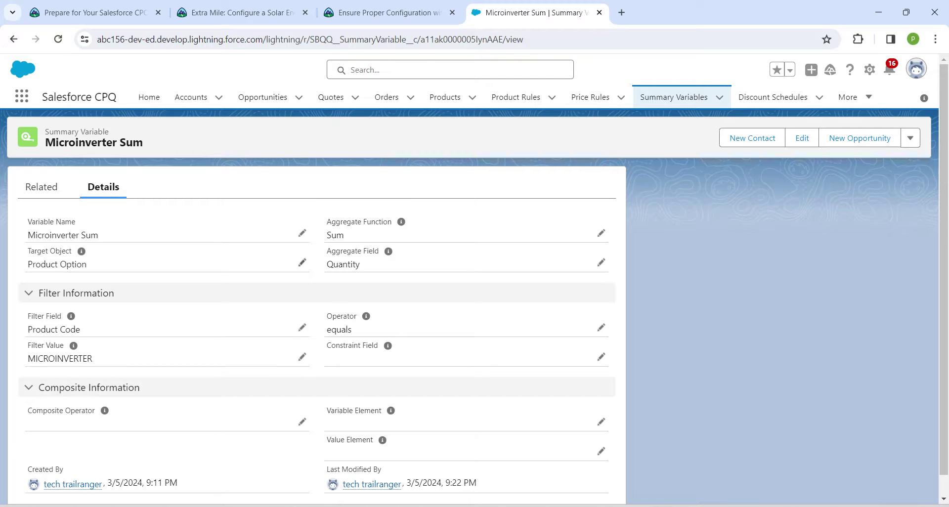
Step: Review the target object choices of Microinverter Sum, select Product Code as its filter field and save the record
left_click(302, 262)
left_click(169, 305)
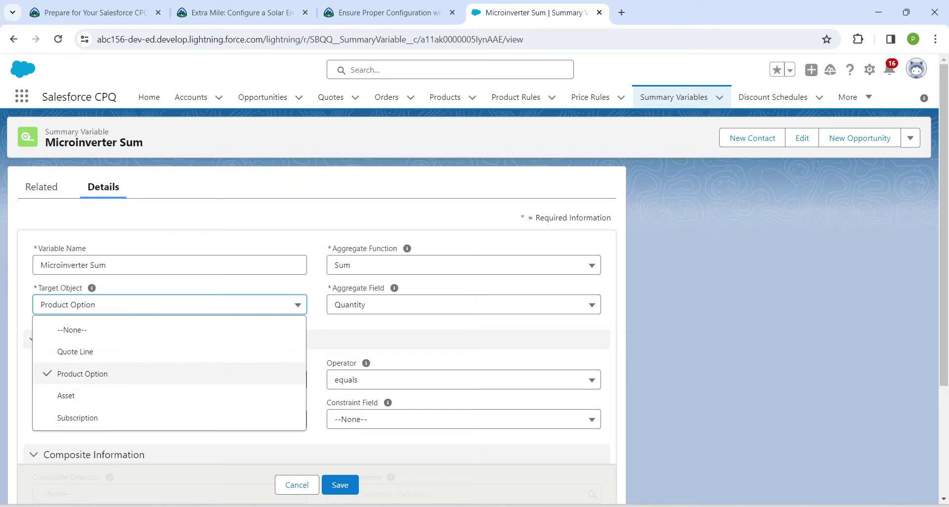
key("Escape")
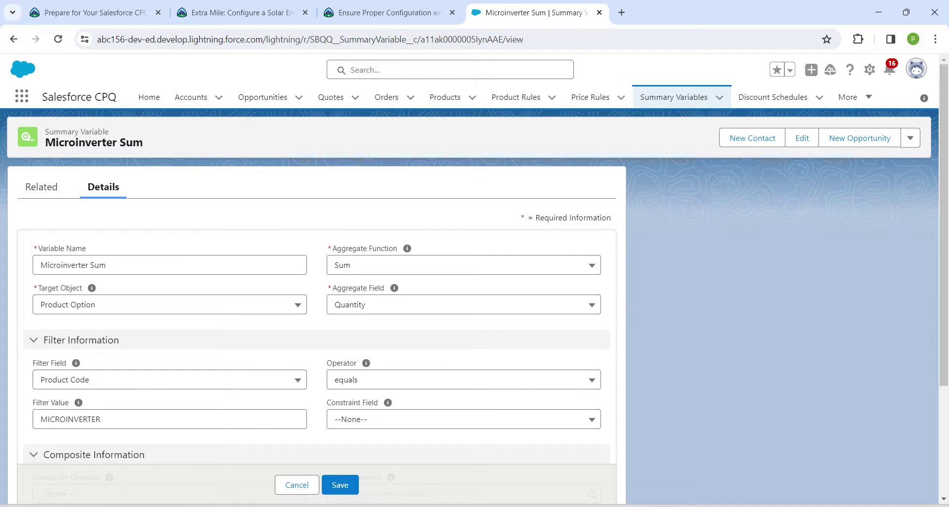
left_click(168, 380)
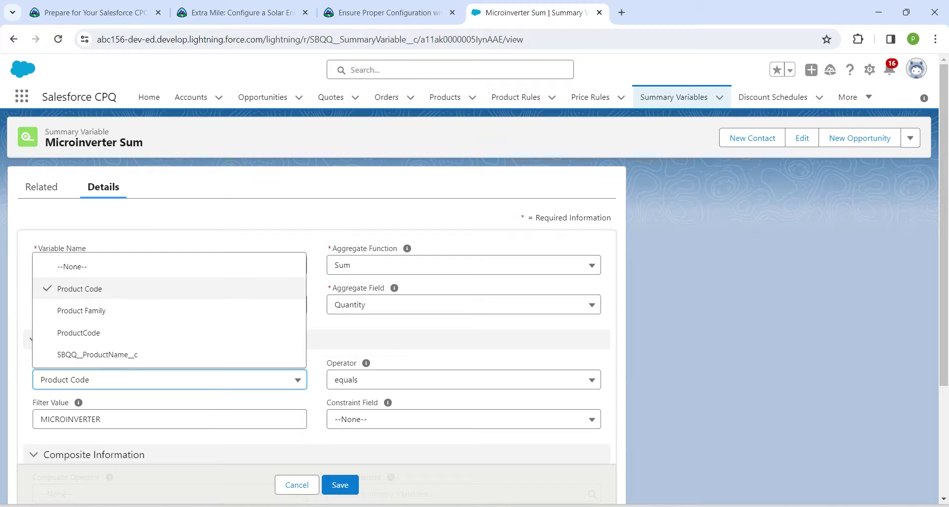
left_click(79, 289)
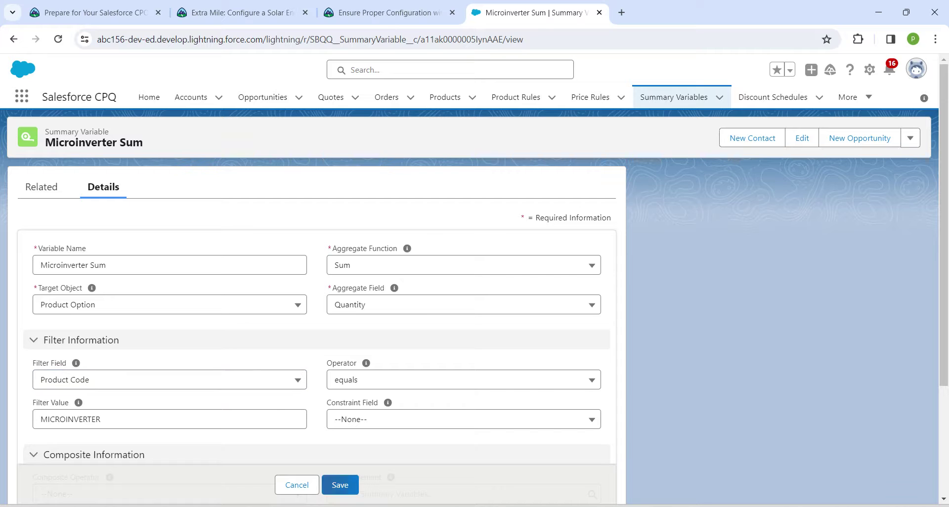
left_click(340, 485)
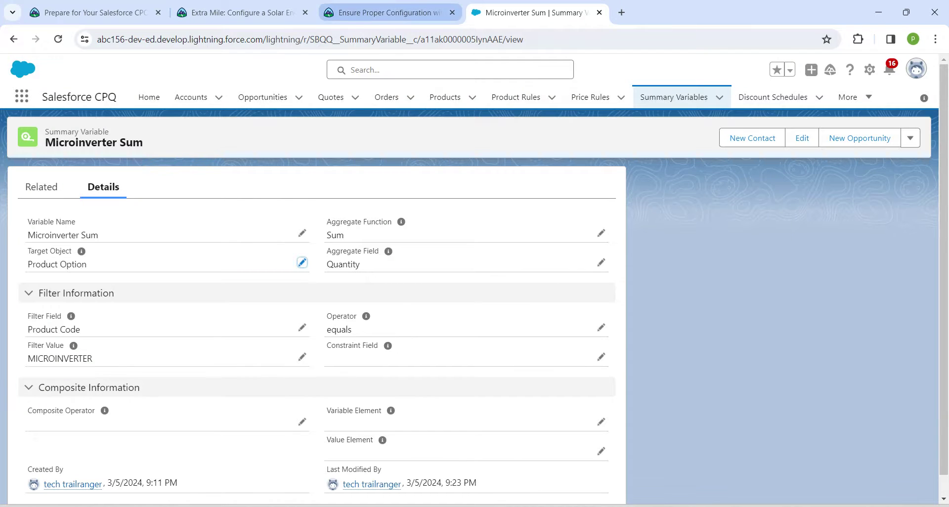
Step: Return to the Trailhead project overview, reload it and highlight the "Consider Other Routes to Your Goal" step
left_click(388, 12)
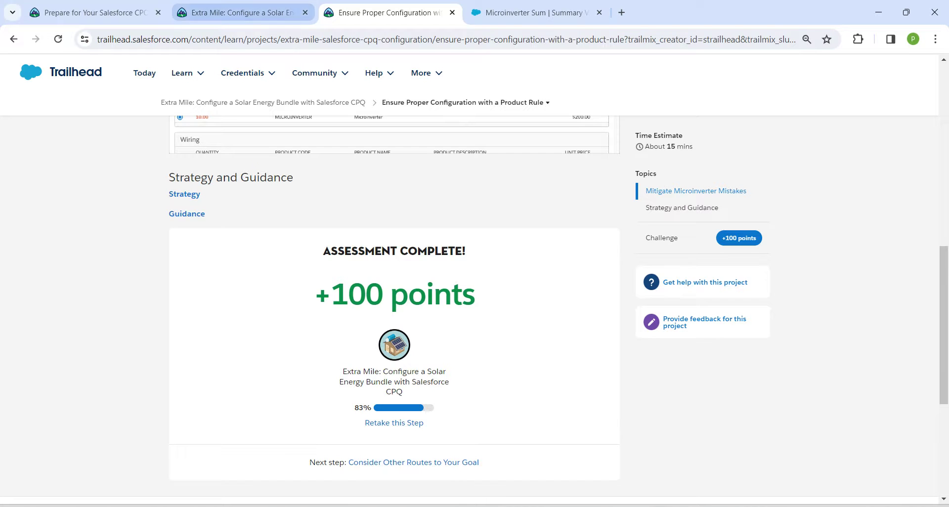
key("ctrl+shift+Tab")
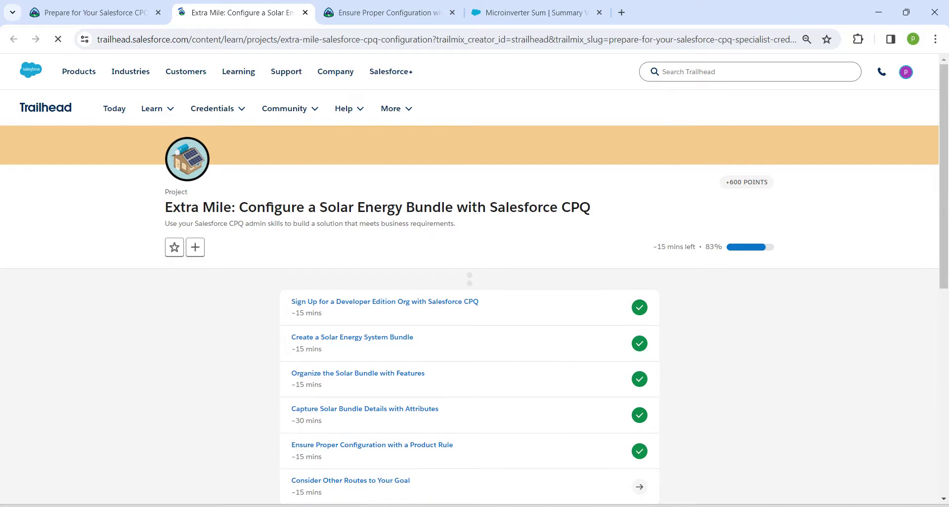
scroll(469, 329, "down", 3)
left_click_drag(290, 322, 410, 323)
scroll(469, 296, "up", 1)
scroll(470, 247, "up", 3)
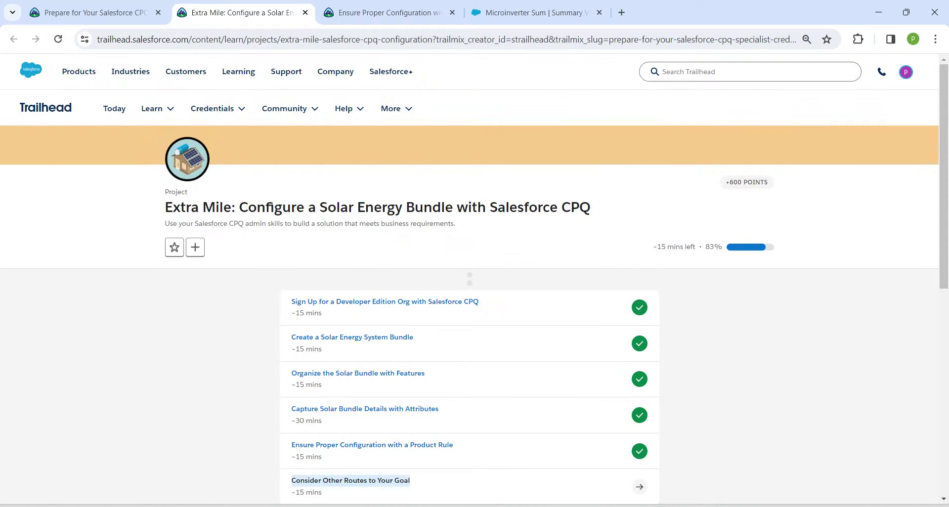